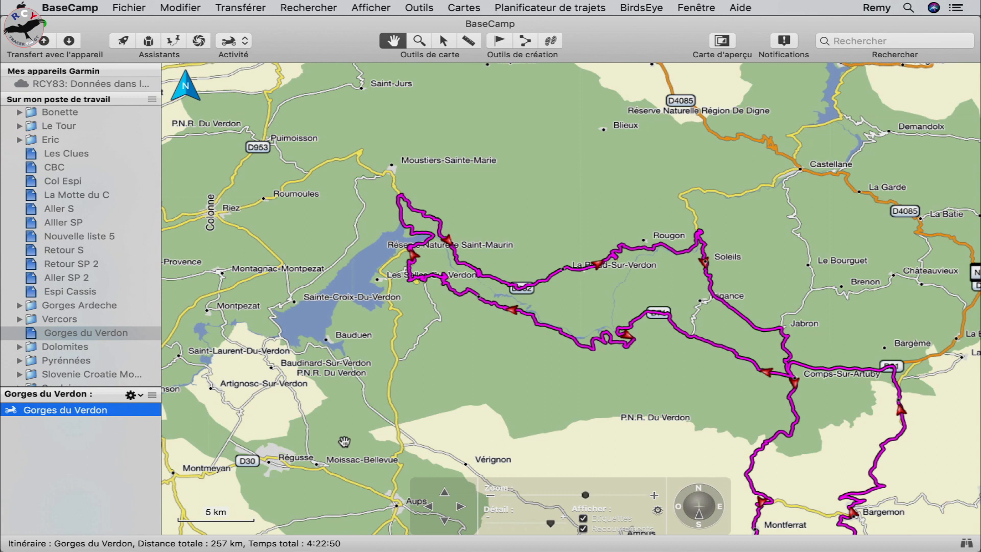
- Open the stage list of the Gorges du Verdon route and show the whole route on the map
{"action": "double_click", "coordinate": [108, 410]}
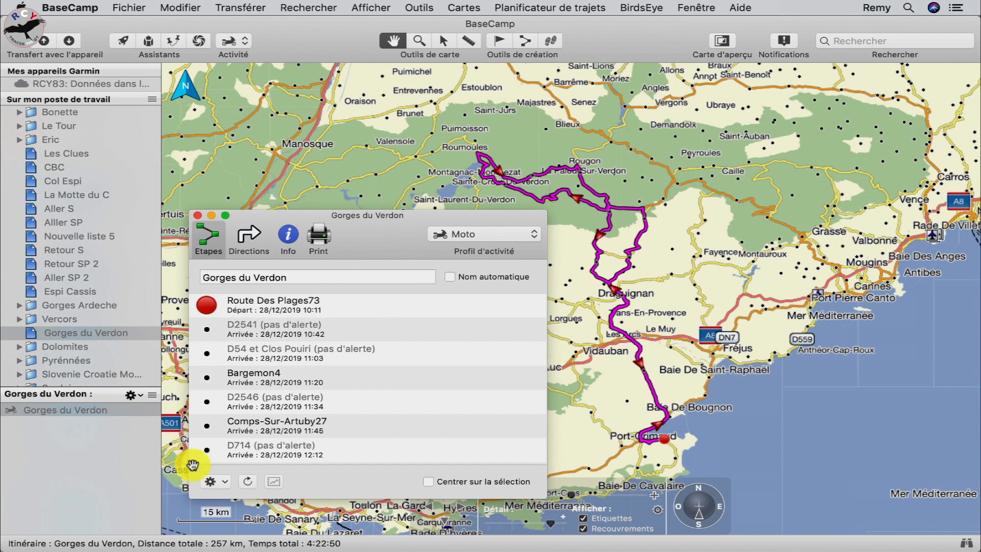
{"action": "left_click", "coordinate": [212, 481]}
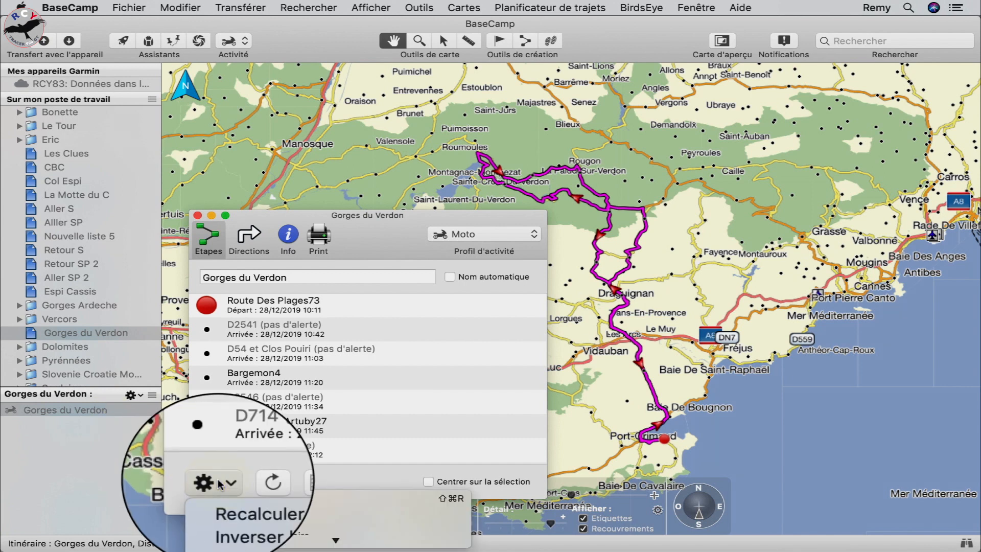
{"action": "scroll", "coordinate": [229, 498], "scroll_direction": "down", "scroll_amount": 2}
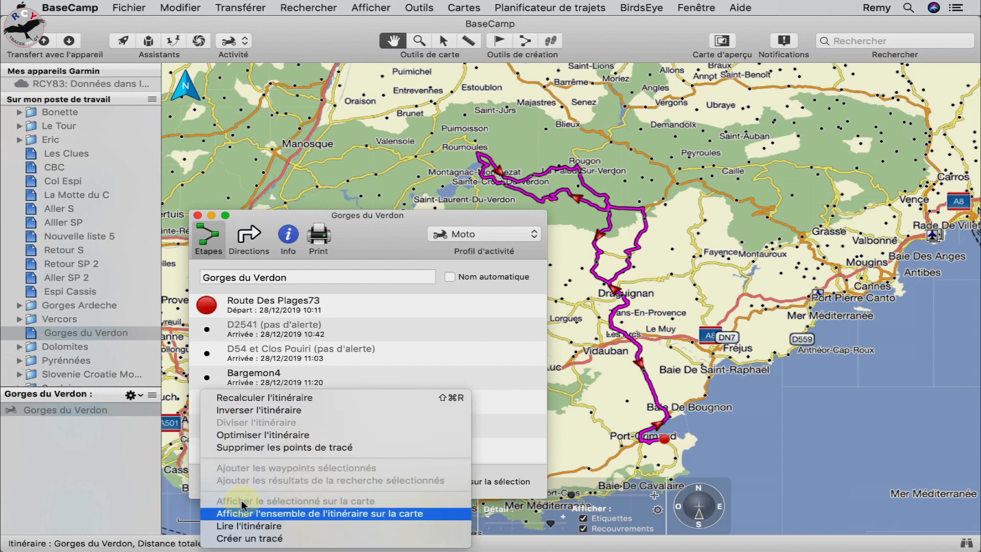
{"action": "left_click", "coordinate": [241, 508]}
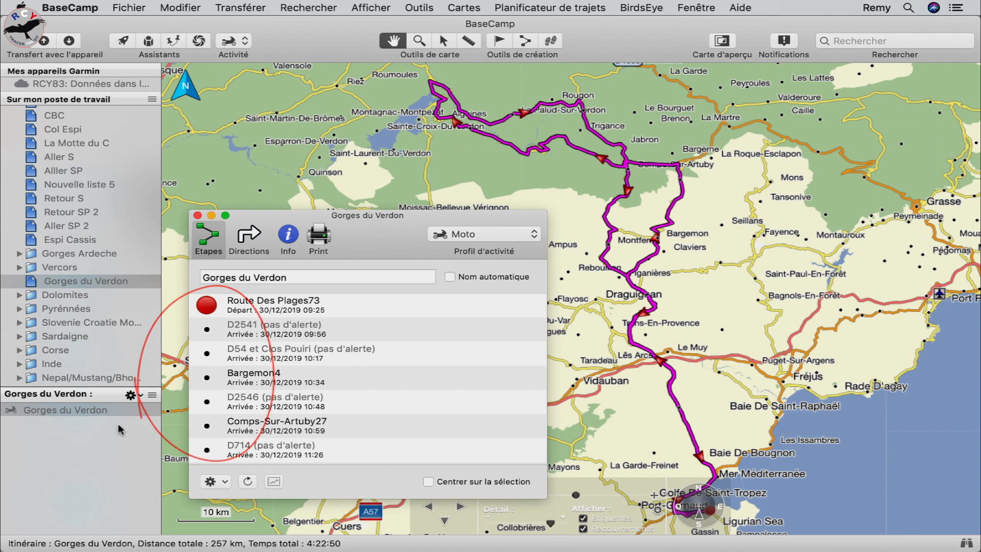
- Set the map symbol of all stages from the first to the last Route Des Plages73 to the solid red circle
{"action": "left_click", "coordinate": [335, 304]}
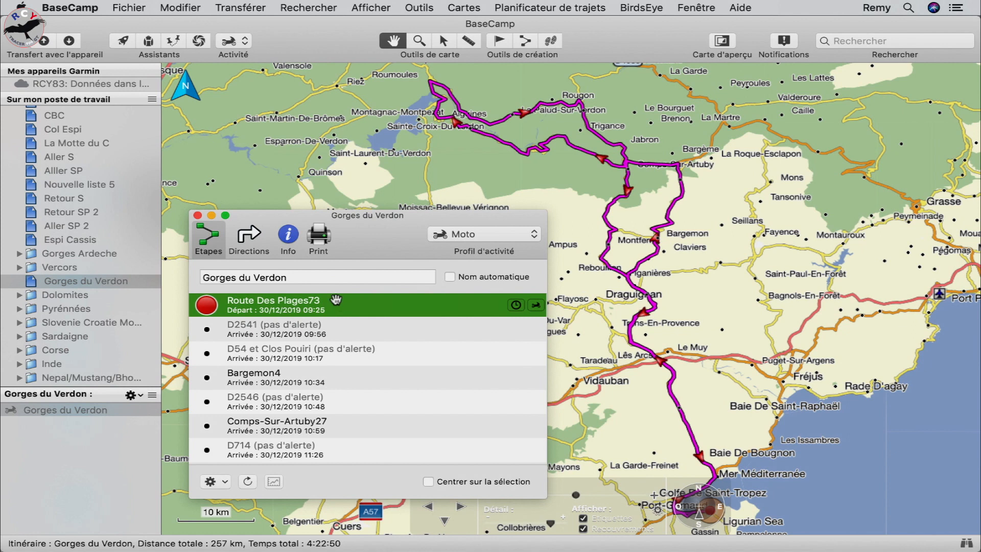
{"action": "scroll", "coordinate": [336, 301], "scroll_direction": "down", "scroll_amount": 5}
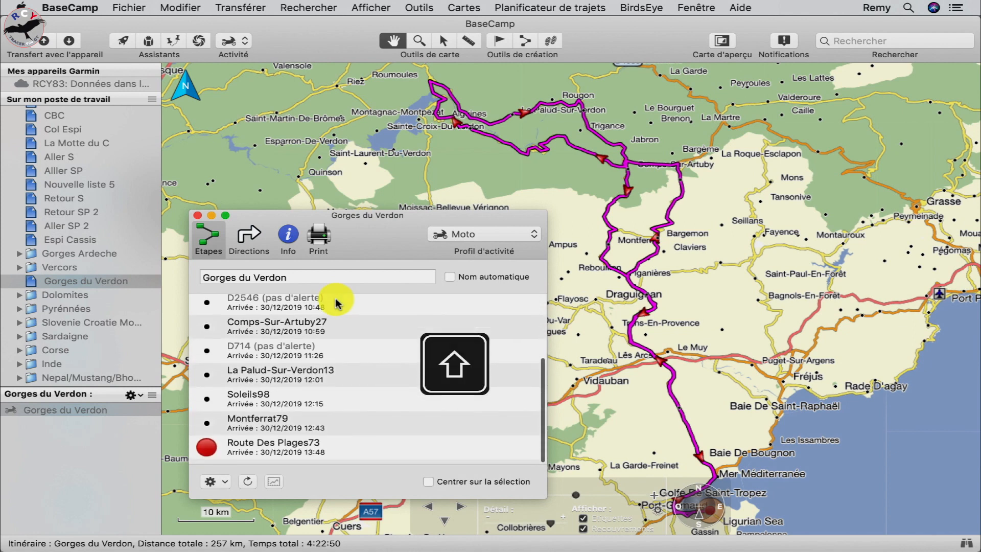
{"action": "left_click", "coordinate": [343, 454], "text": "shift"}
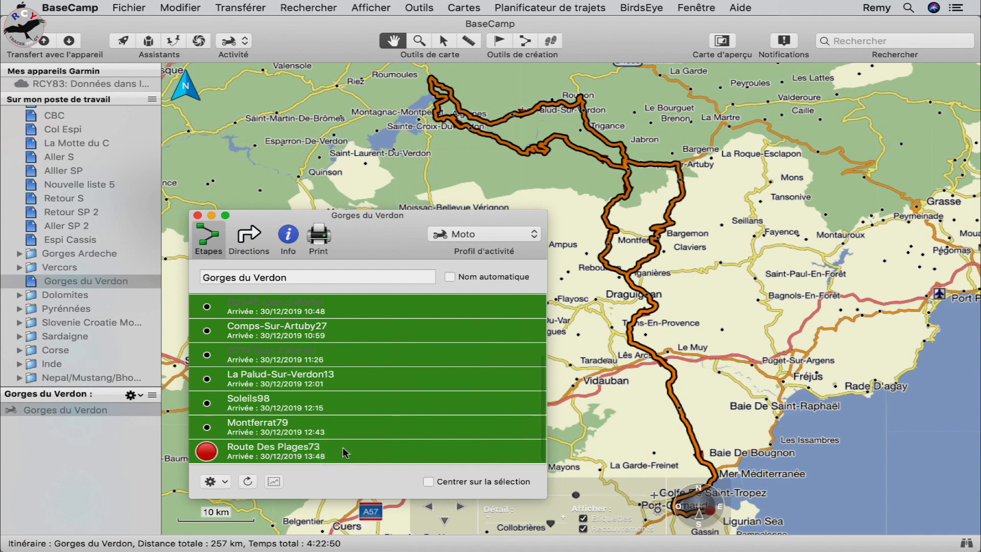
{"action": "right_click", "coordinate": [344, 453]}
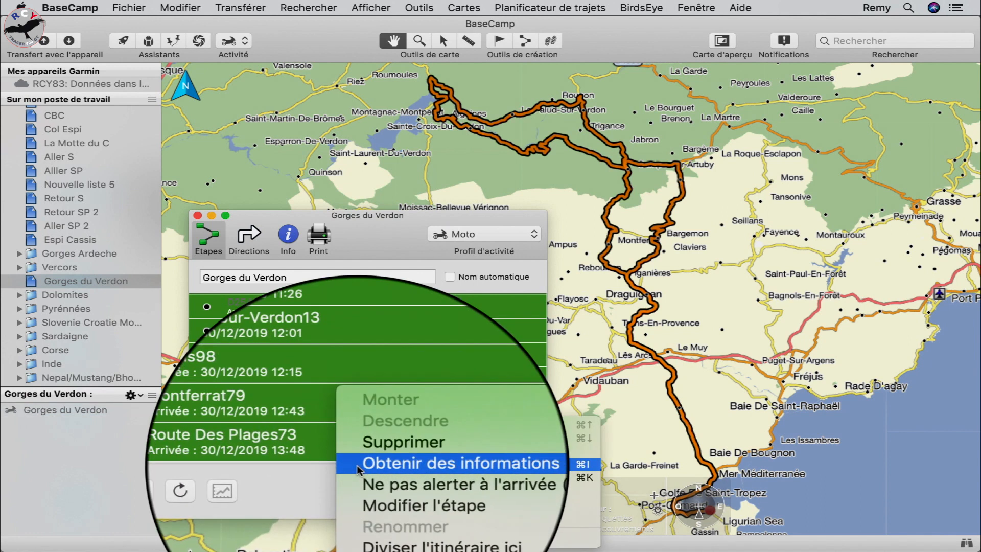
{"action": "left_click", "coordinate": [357, 465]}
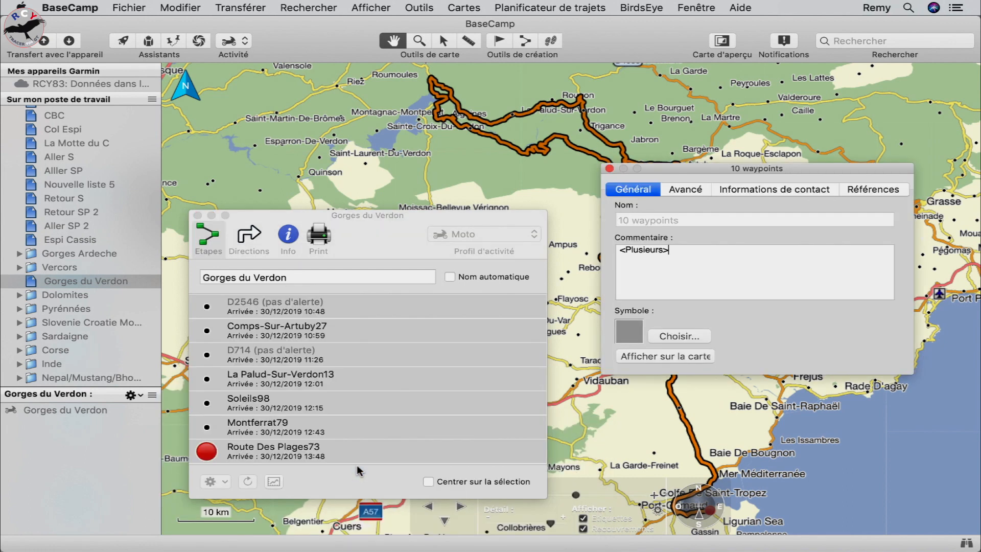
{"action": "left_click", "coordinate": [698, 337]}
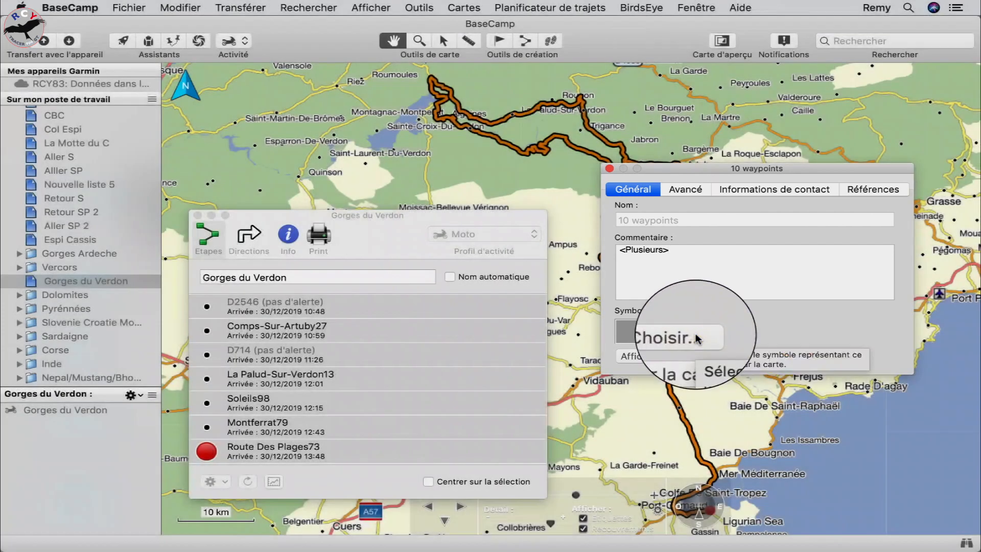
{"action": "left_click", "coordinate": [695, 333]}
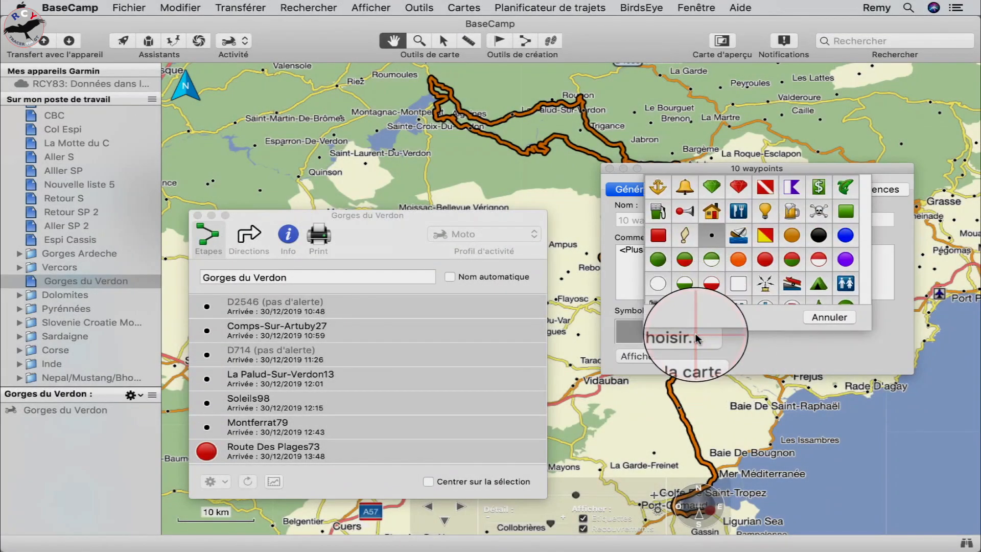
{"action": "left_click", "coordinate": [767, 261]}
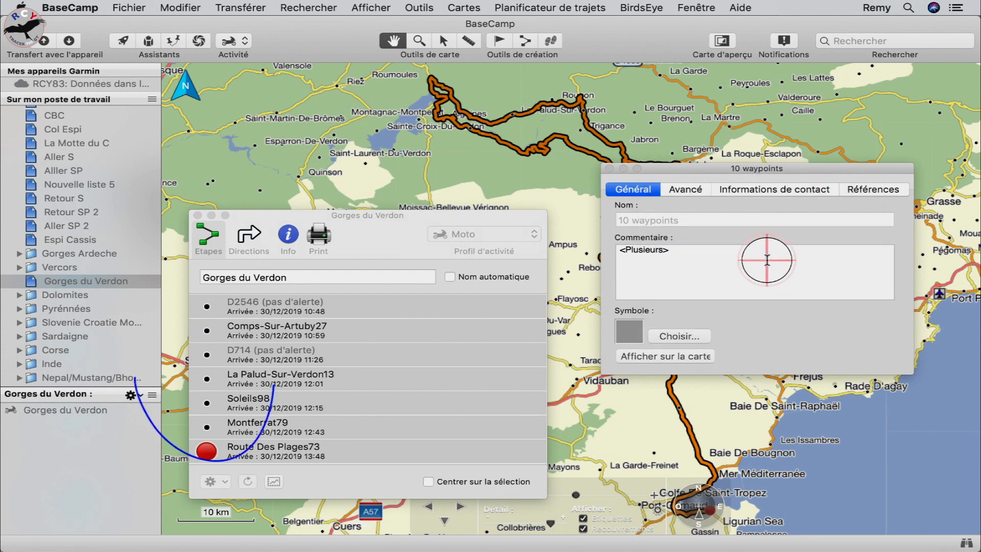
{"action": "left_click", "coordinate": [609, 168]}
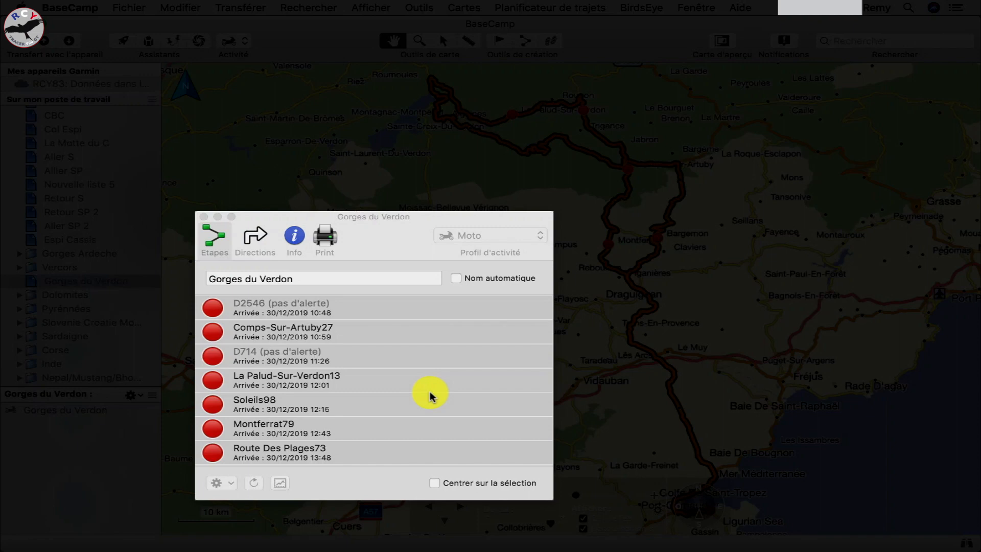
- Check the "pas d'alerte" stages D2541, D54 et Clos Pouiri, D2546 and D714 one by one on the map
{"action": "scroll", "coordinate": [431, 396], "scroll_direction": "up", "scroll_amount": 4}
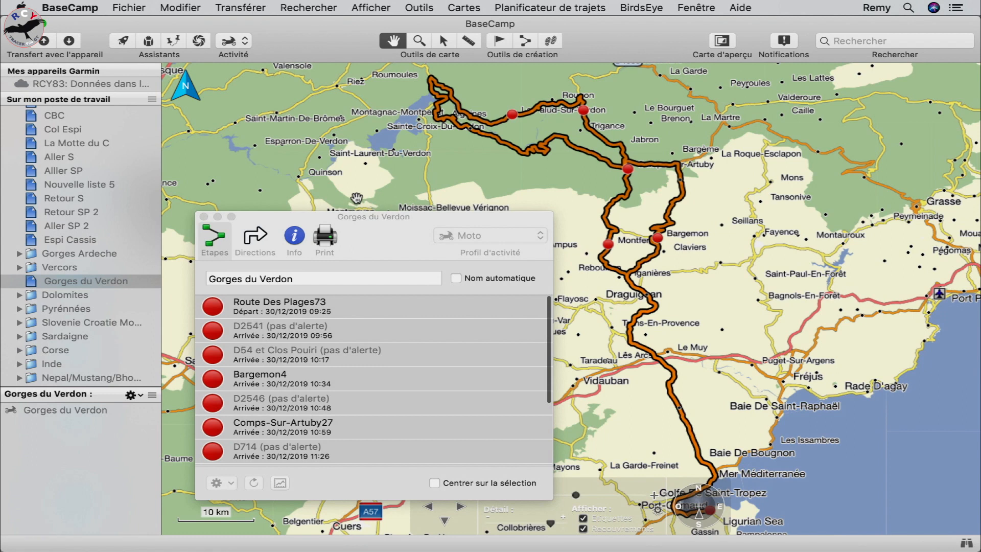
{"action": "left_click", "coordinate": [396, 334]}
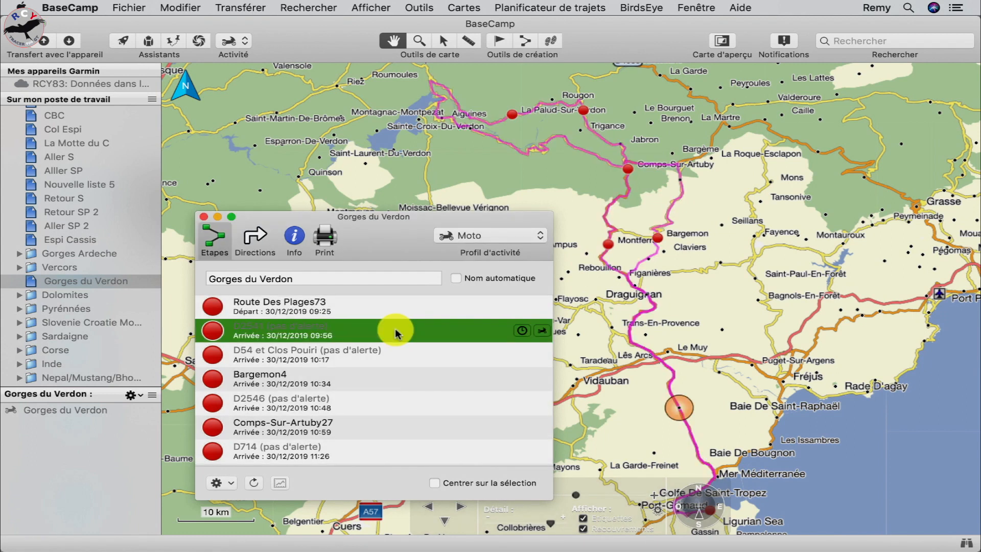
{"action": "left_click", "coordinate": [394, 356]}
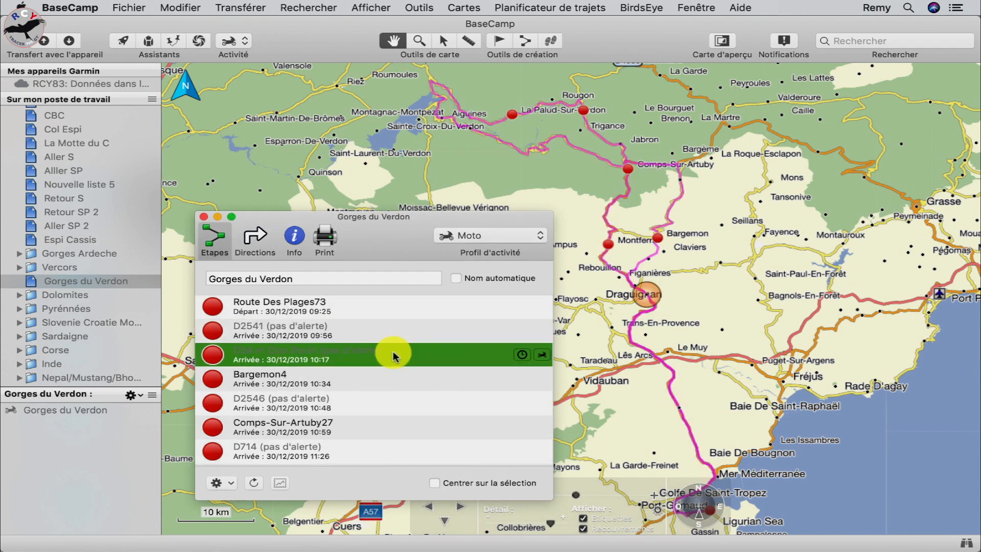
{"action": "left_click", "coordinate": [390, 402]}
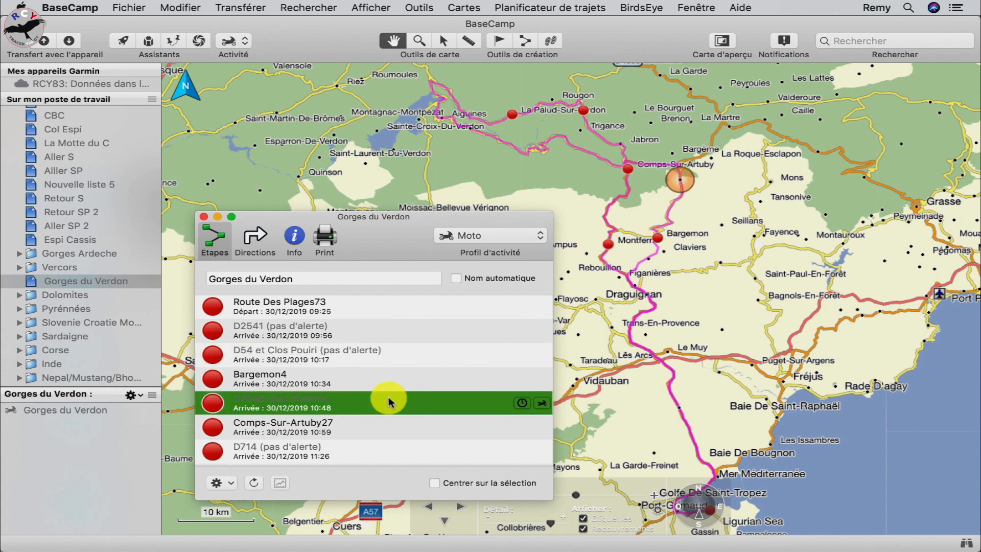
{"action": "left_click", "coordinate": [387, 451]}
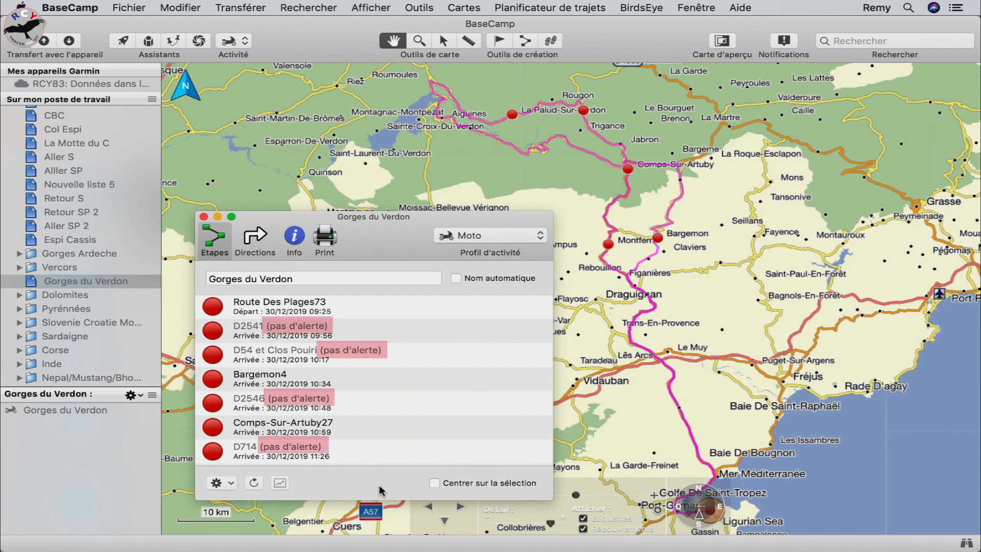
{"action": "left_click", "coordinate": [496, 377]}
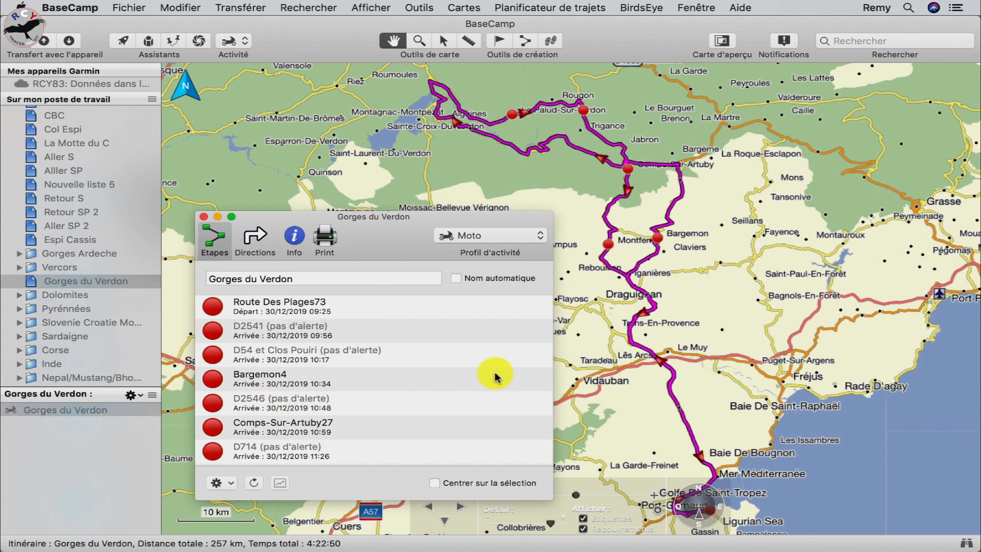
- Turn on the arrival alert for stages D2541, D54 et Clos Pouiri, D2546 and D714 together, and close the route window
{"action": "left_click", "coordinate": [391, 323]}
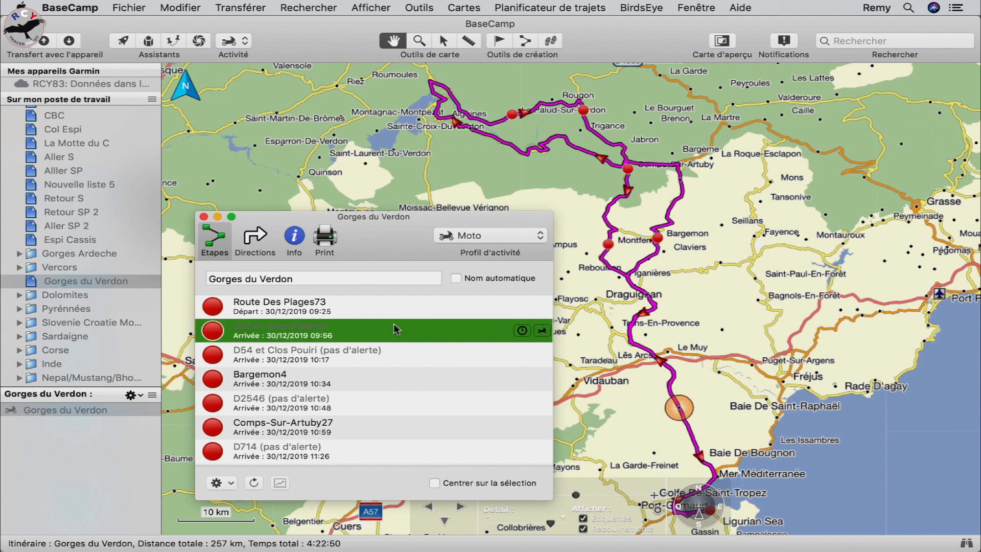
{"action": "left_click", "coordinate": [383, 360], "text": "super"}
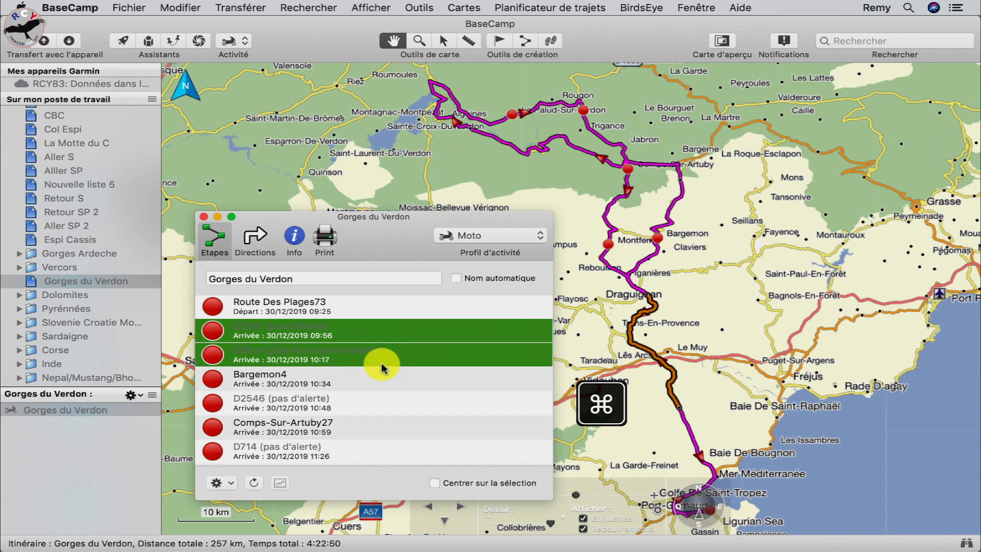
{"action": "left_click", "coordinate": [378, 408], "text": "super"}
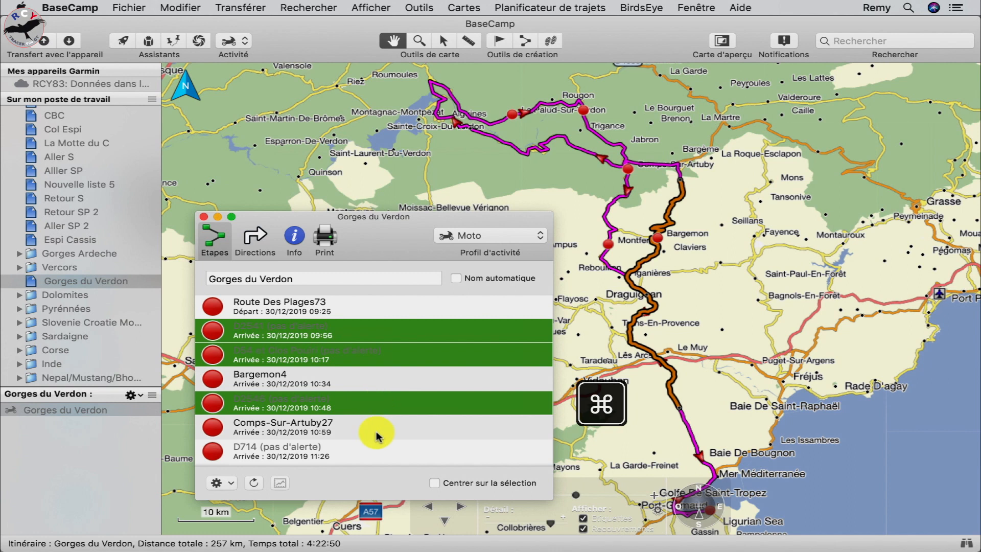
{"action": "left_click", "coordinate": [373, 451], "text": "super"}
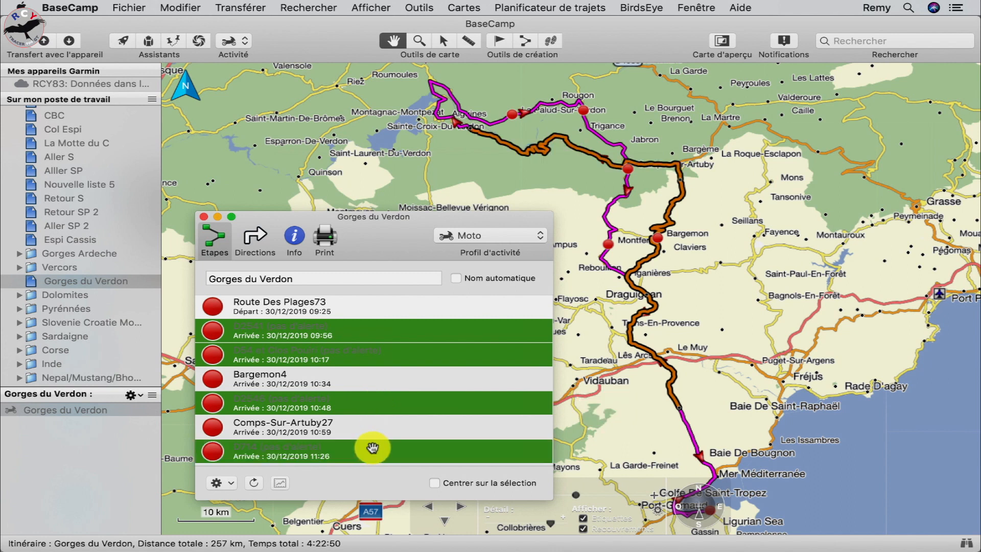
{"action": "right_click", "coordinate": [373, 450]}
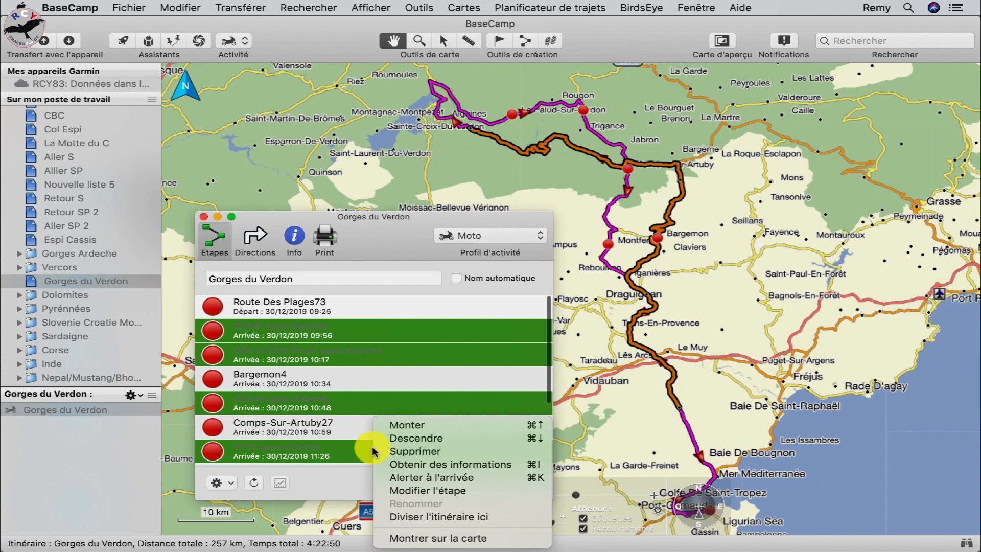
{"action": "left_click", "coordinate": [393, 479]}
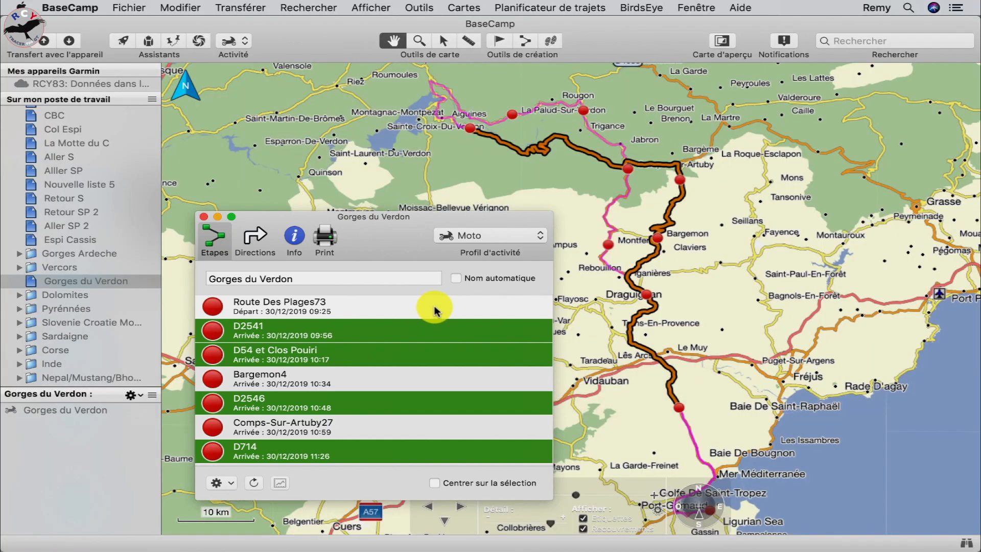
{"action": "left_click", "coordinate": [434, 306]}
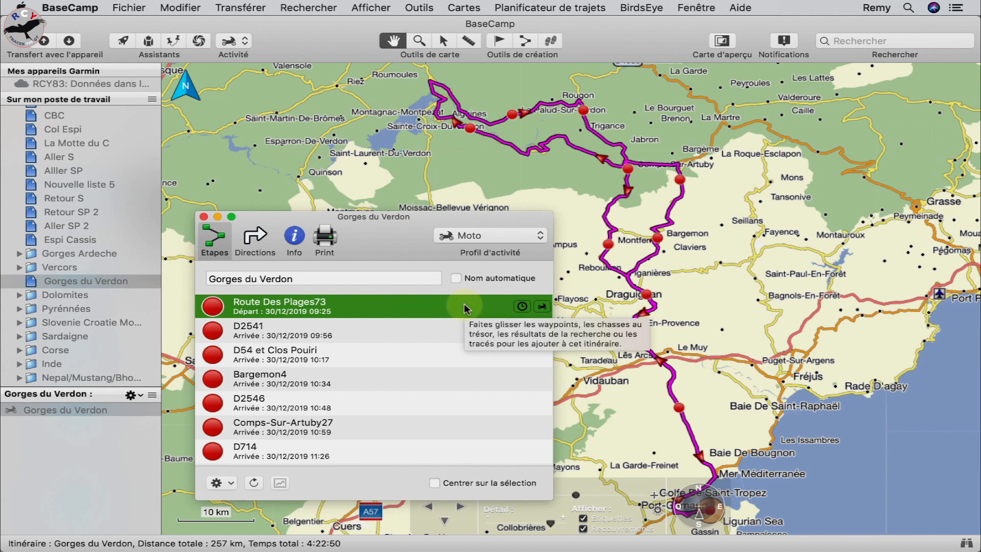
{"action": "left_click", "coordinate": [204, 218]}
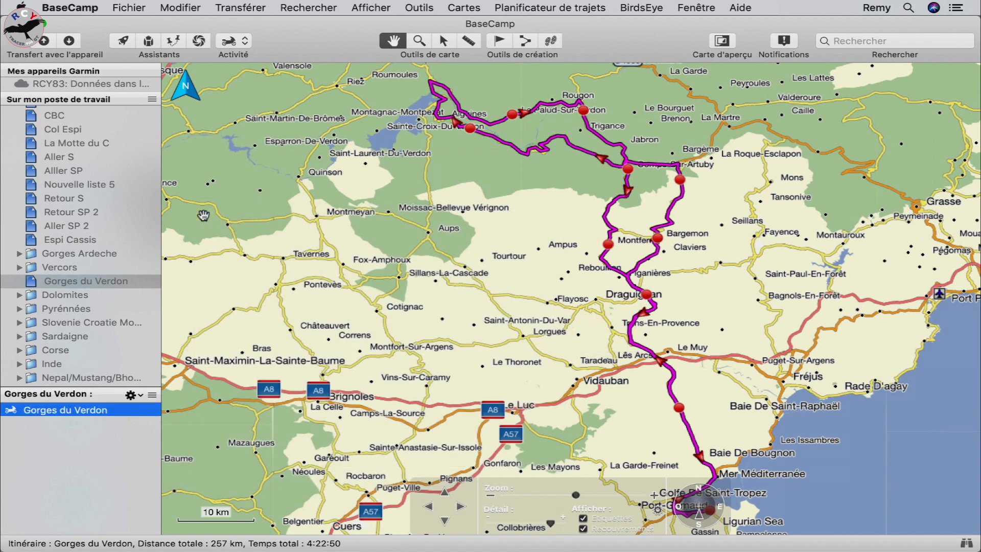
- Move the D2541 route point slightly east, off the road, and inspect its new position up close on the map
{"action": "left_click_drag", "start_coordinate": [679, 407], "coordinate": [682, 407]}
{"action": "scroll", "coordinate": [673, 417], "scroll_direction": "up", "scroll_amount": 5}
{"action": "scroll", "coordinate": [707, 399], "scroll_direction": "up", "scroll_amount": 3}
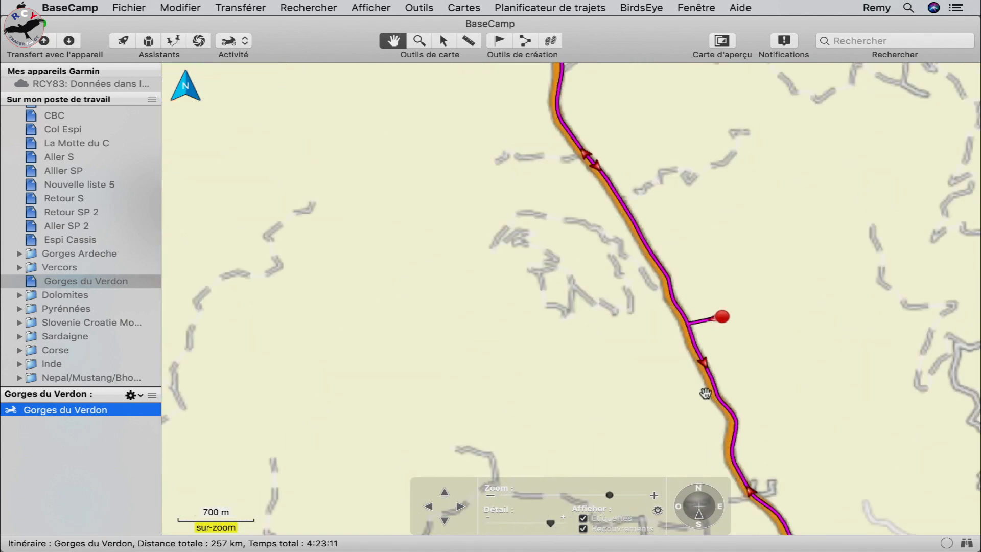
{"action": "scroll", "coordinate": [707, 399], "scroll_direction": "up", "scroll_amount": 1}
{"action": "scroll", "coordinate": [705, 329], "scroll_direction": "up", "scroll_amount": 3}
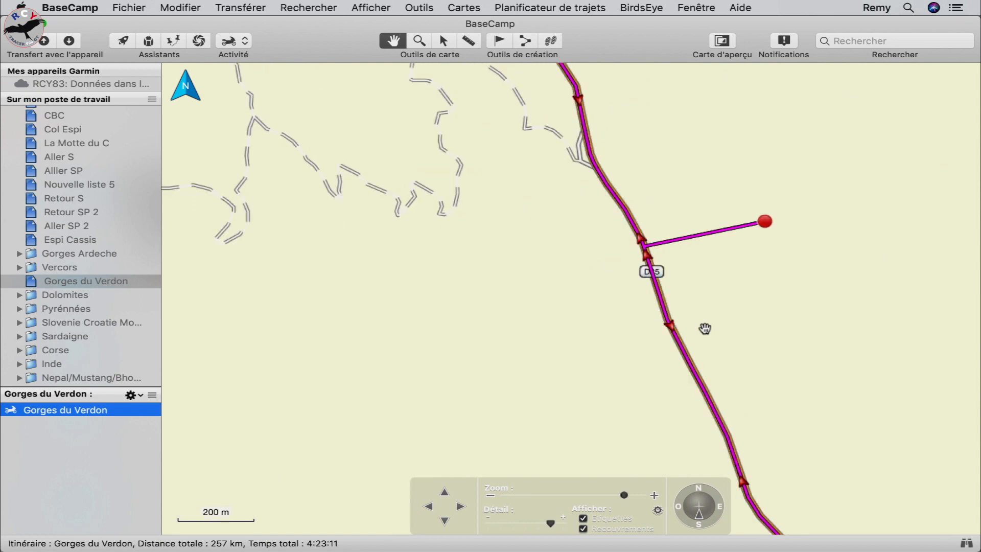
{"action": "scroll", "coordinate": [705, 329], "scroll_direction": "up", "scroll_amount": 2}
{"action": "left_click_drag", "start_coordinate": [720, 223], "coordinate": [686, 347]}
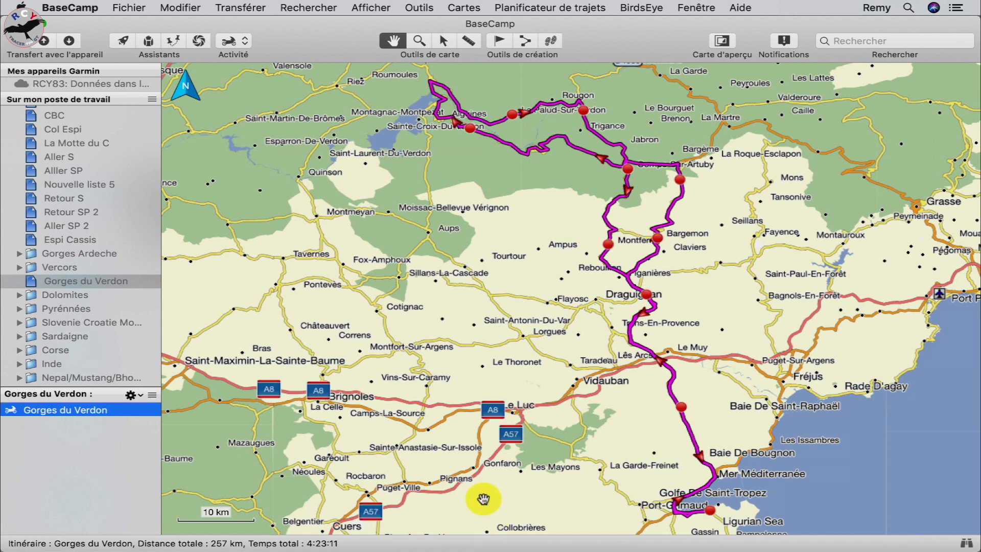
- Display the map navigation buttons on the map
{"action": "left_click", "coordinate": [367, 8]}
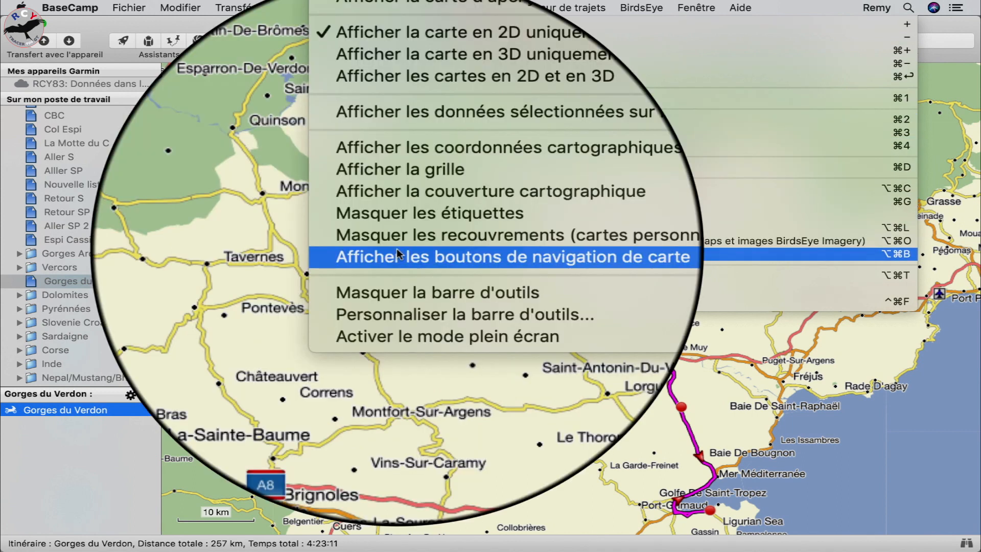
{"action": "left_click", "coordinate": [396, 254]}
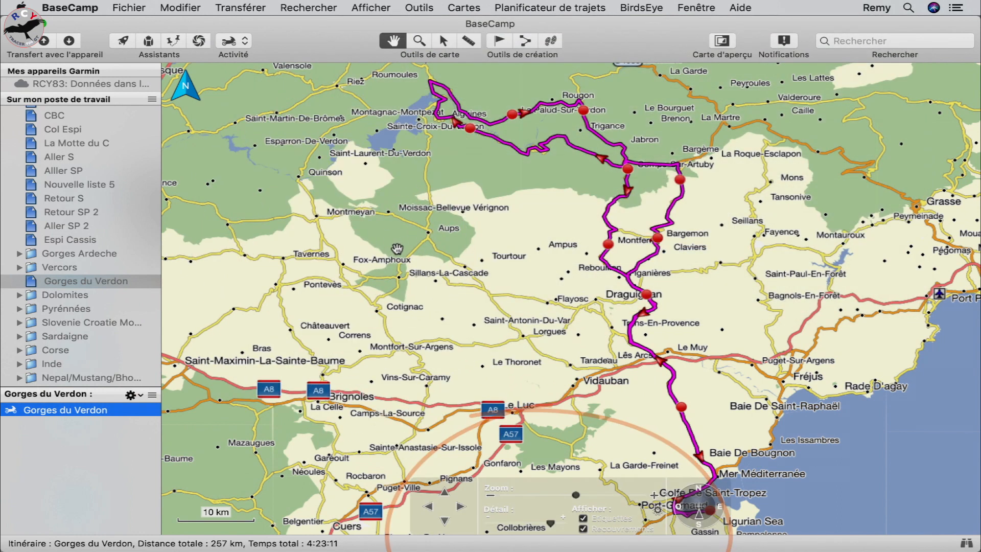
{"action": "left_click_drag", "start_coordinate": [557, 249], "coordinate": [539, 390]}
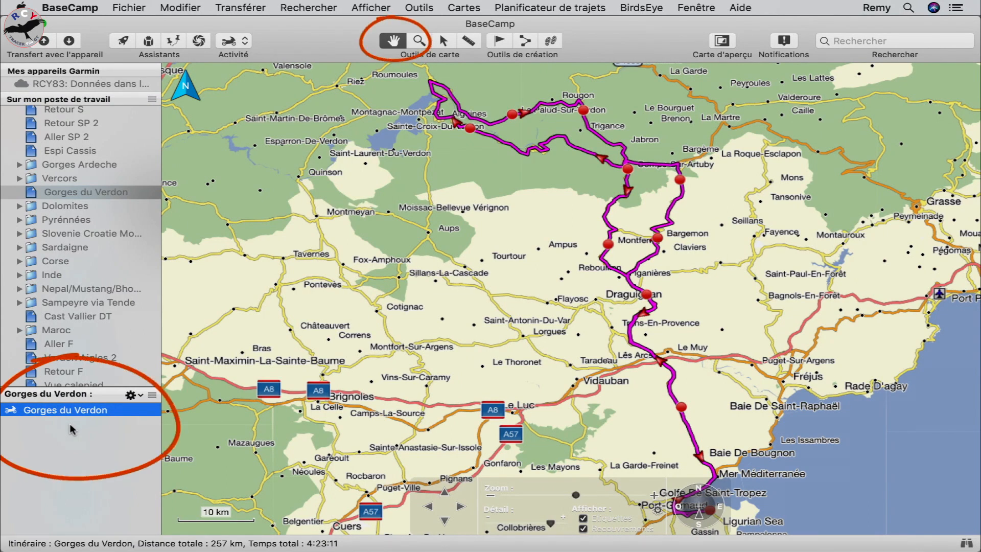
- Move the off-road D2541 route point back onto the D25 road and confirm the move
{"action": "mouse_move", "coordinate": [630, 429]}
{"action": "left_mouse_down"}
{"action": "mouse_move", "coordinate": [598, 430]}
{"action": "mouse_move", "coordinate": [618, 430]}
{"action": "left_mouse_up"}
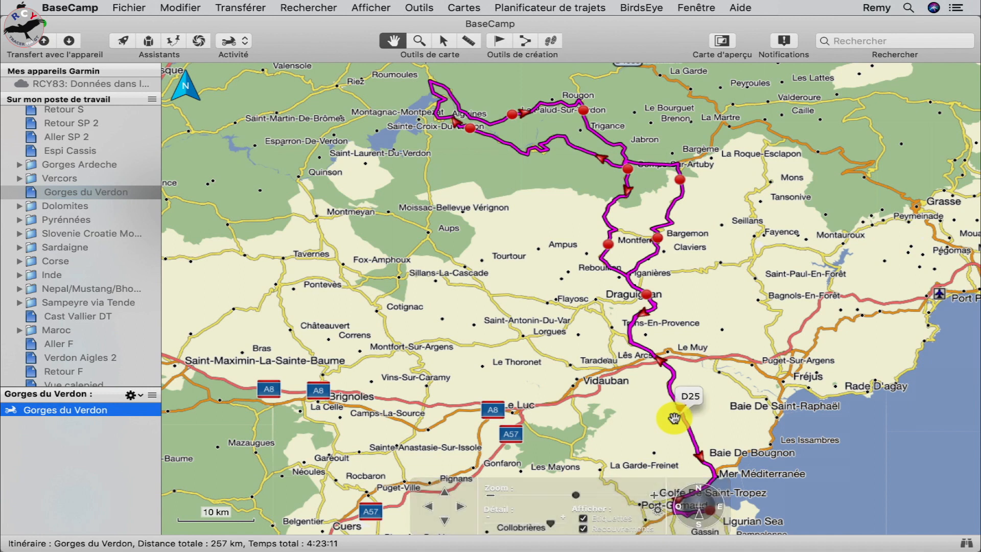
{"action": "scroll", "coordinate": [674, 418], "scroll_direction": "up", "scroll_amount": 5}
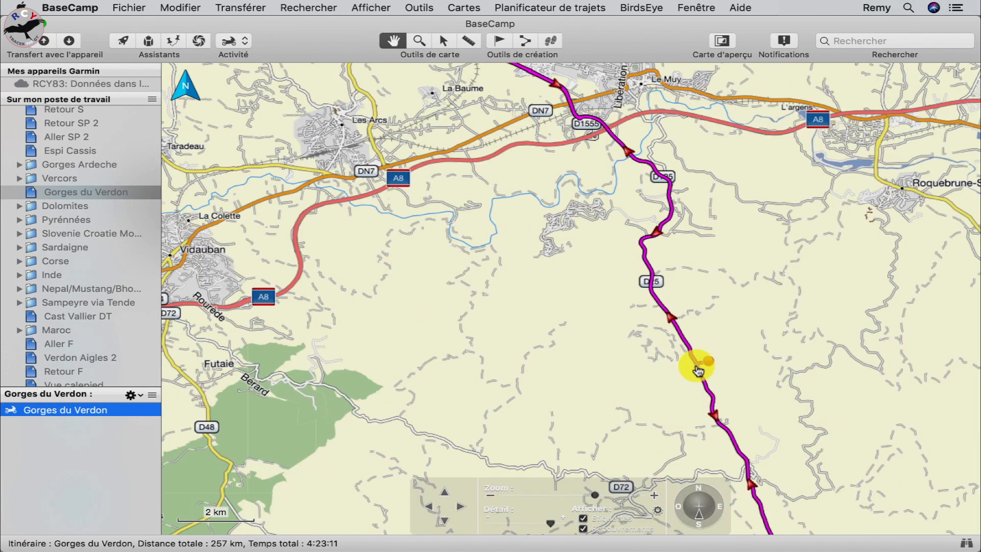
{"action": "scroll", "coordinate": [698, 370], "scroll_direction": "up", "scroll_amount": 4}
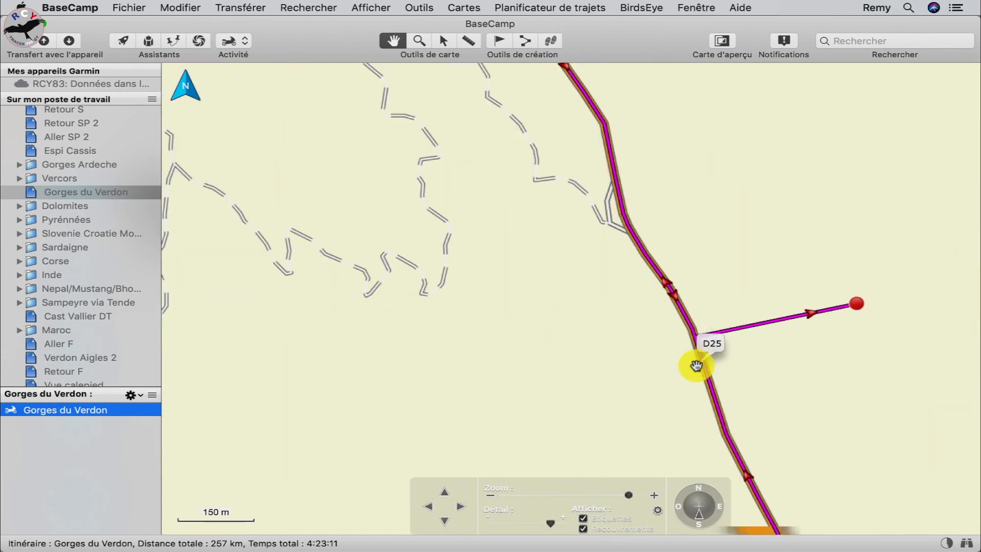
{"action": "scroll", "coordinate": [697, 366], "scroll_direction": "up", "scroll_amount": 1}
{"action": "left_click_drag", "start_coordinate": [810, 313], "coordinate": [665, 353]}
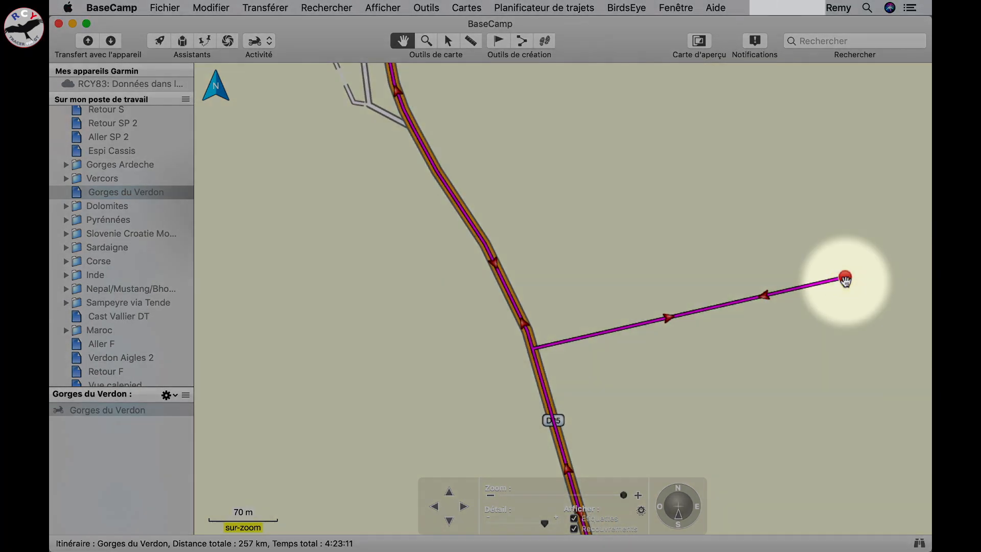
{"action": "left_click_drag", "start_coordinate": [845, 277], "coordinate": [532, 349]}
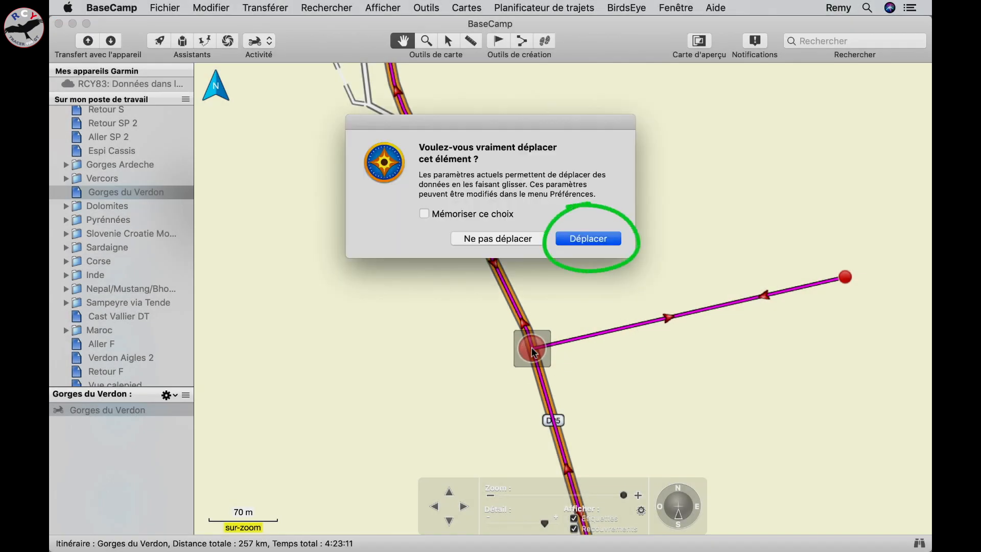
{"action": "key", "text": "Return"}
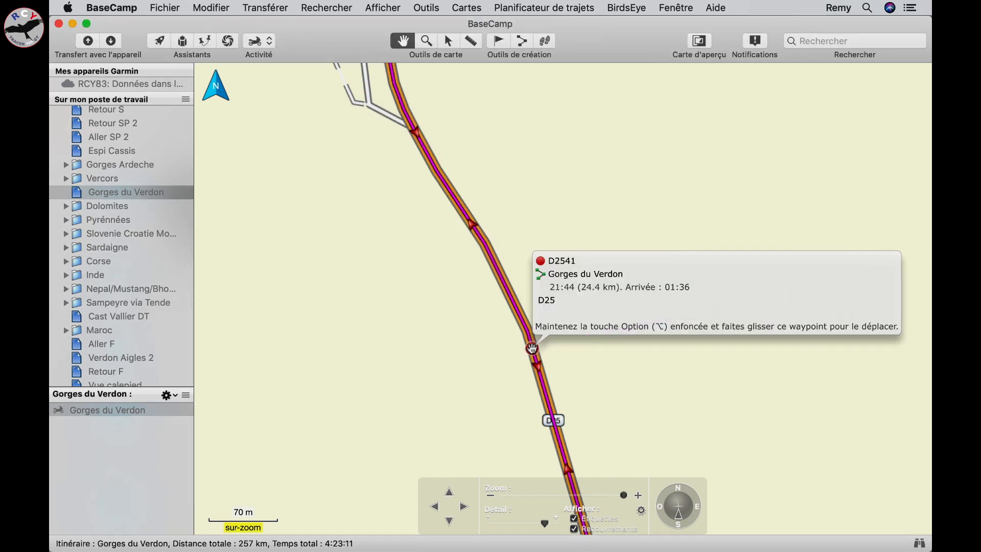
- Move the Comps-Sur-Artuby route point from Rue Saint-Bayon onto the main road beside La Banque Postale and confirm the move
{"action": "scroll", "coordinate": [550, 348], "scroll_direction": "down", "scroll_amount": 1}
{"action": "scroll", "coordinate": [550, 348], "scroll_direction": "down", "scroll_amount": 5}
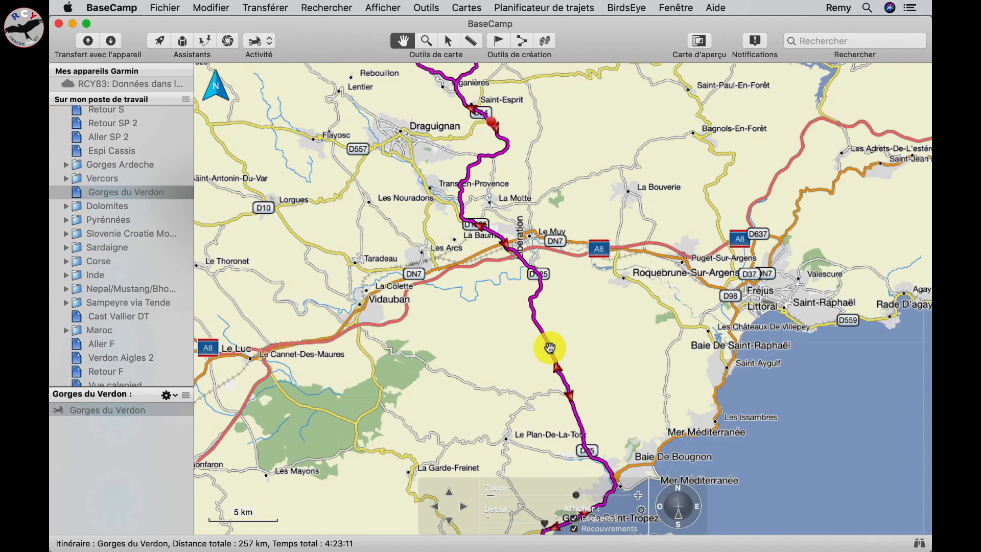
{"action": "left_click_drag", "start_coordinate": [506, 298], "coordinate": [515, 405]}
{"action": "left_click_drag", "start_coordinate": [545, 253], "coordinate": [571, 408]}
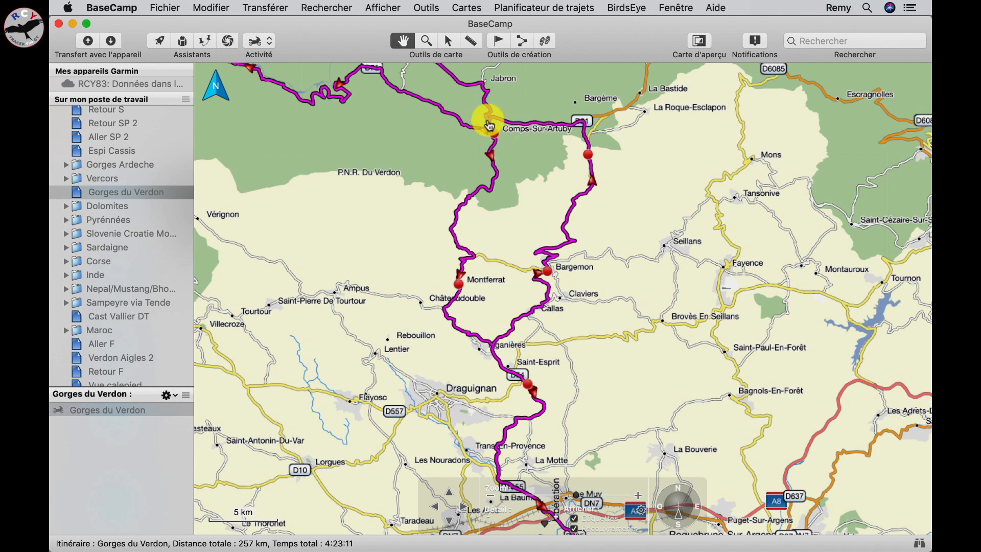
{"action": "scroll", "coordinate": [490, 125], "scroll_direction": "up", "scroll_amount": 10}
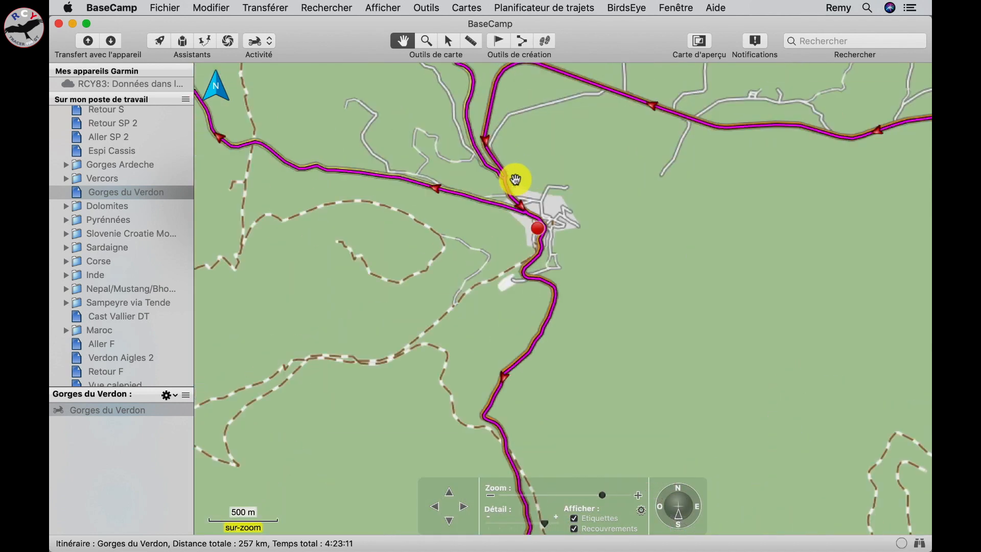
{"action": "scroll", "coordinate": [515, 178], "scroll_direction": "up", "scroll_amount": 5}
{"action": "scroll", "coordinate": [580, 299], "scroll_direction": "up", "scroll_amount": 7}
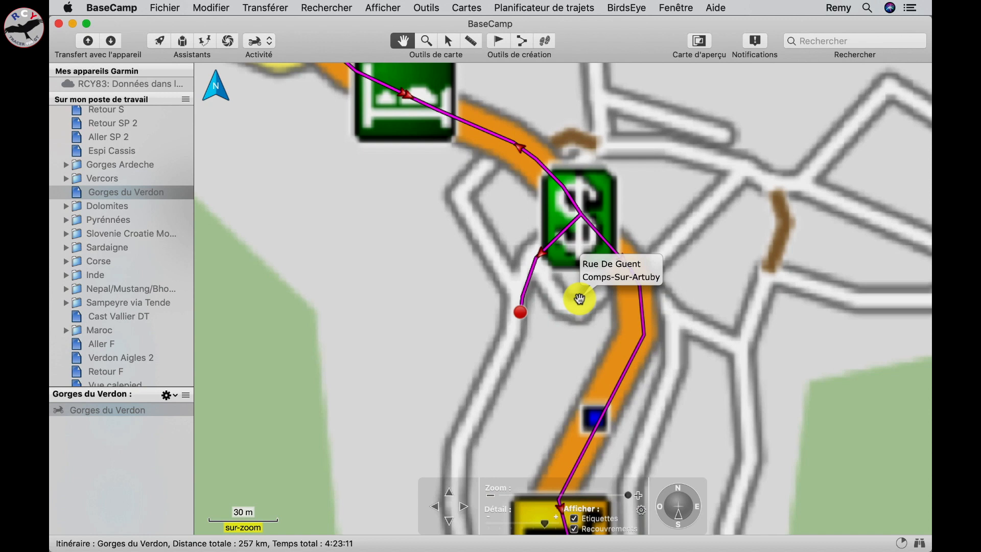
{"action": "scroll", "coordinate": [580, 299], "scroll_direction": "up", "scroll_amount": 2}
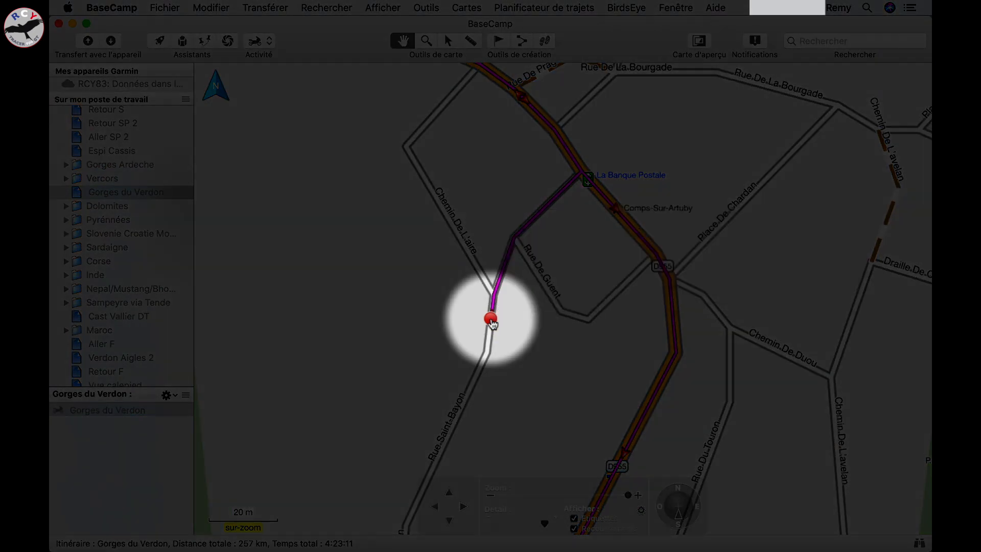
{"action": "left_click_drag", "start_coordinate": [491, 318], "coordinate": [582, 172]}
{"action": "key", "text": "Return"}
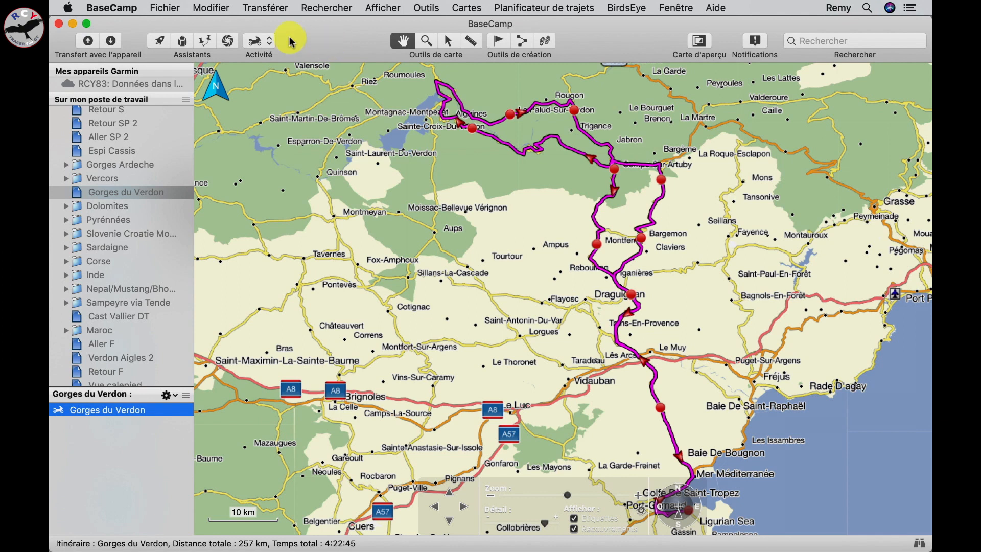
- Open the route-definition preferences (Définition d'itinéraires) to check the routing settings
{"action": "left_click", "coordinate": [113, 12]}
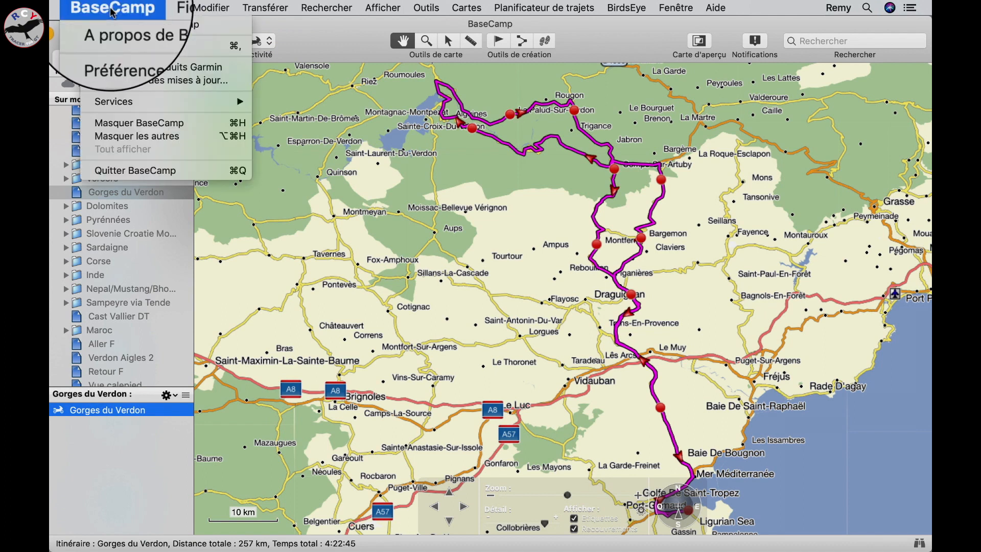
{"action": "left_click", "coordinate": [123, 46]}
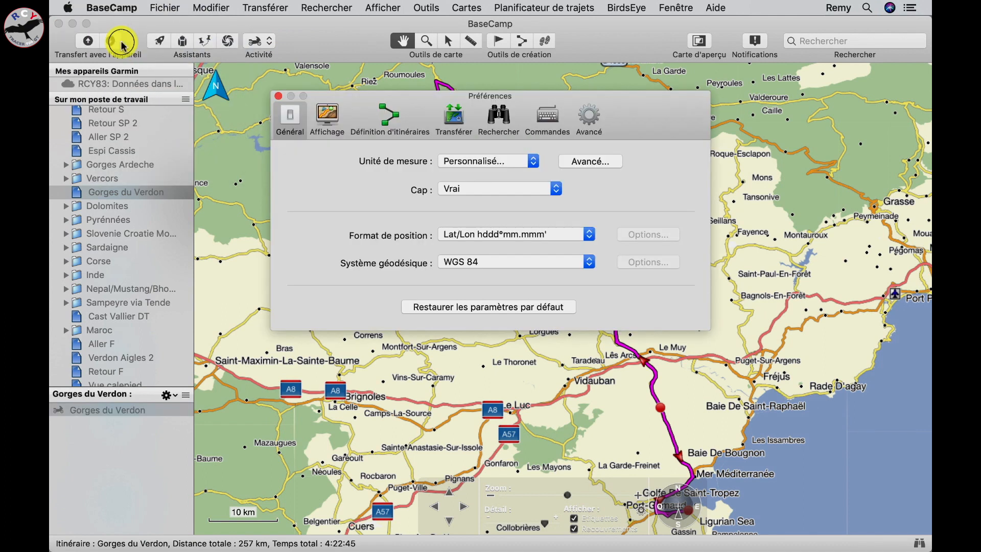
{"action": "left_click", "coordinate": [388, 119]}
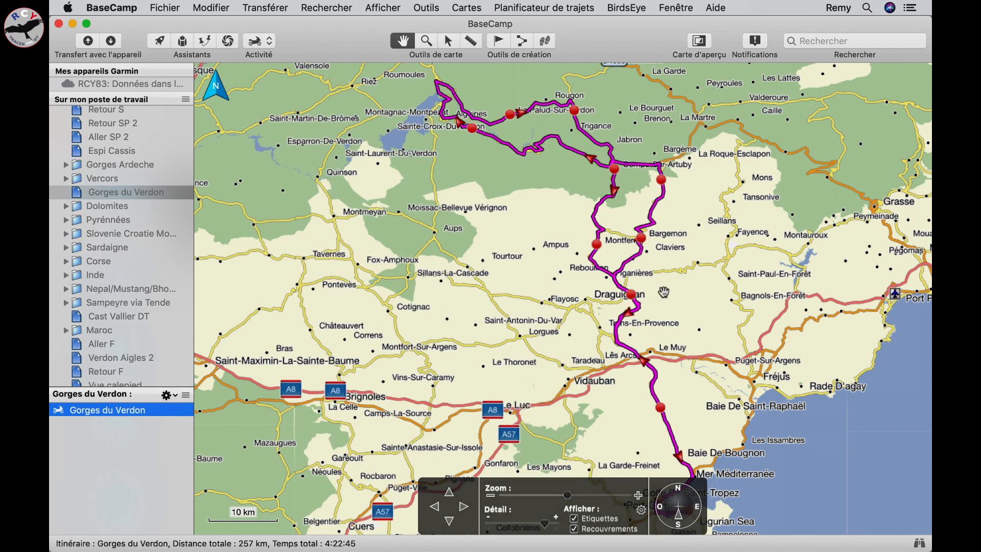
- Reroute the itinerary in Bargemon from the Chemin du Clos and Rue Marceau junction to the hairpin bend west of L'oustaloun, and confirm
{"action": "scroll", "coordinate": [648, 243], "scroll_direction": "up", "scroll_amount": 10}
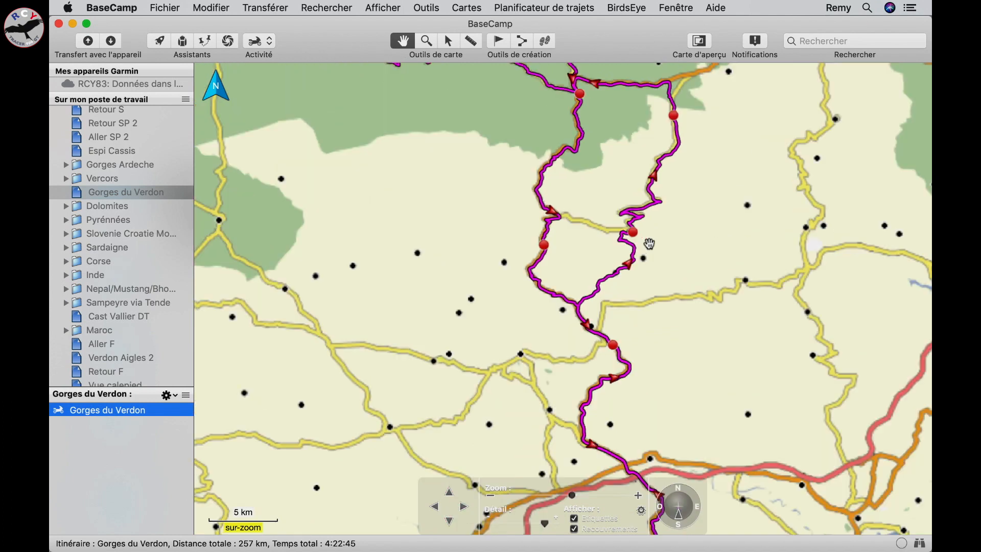
{"action": "scroll", "coordinate": [588, 214], "scroll_direction": "up", "scroll_amount": 8}
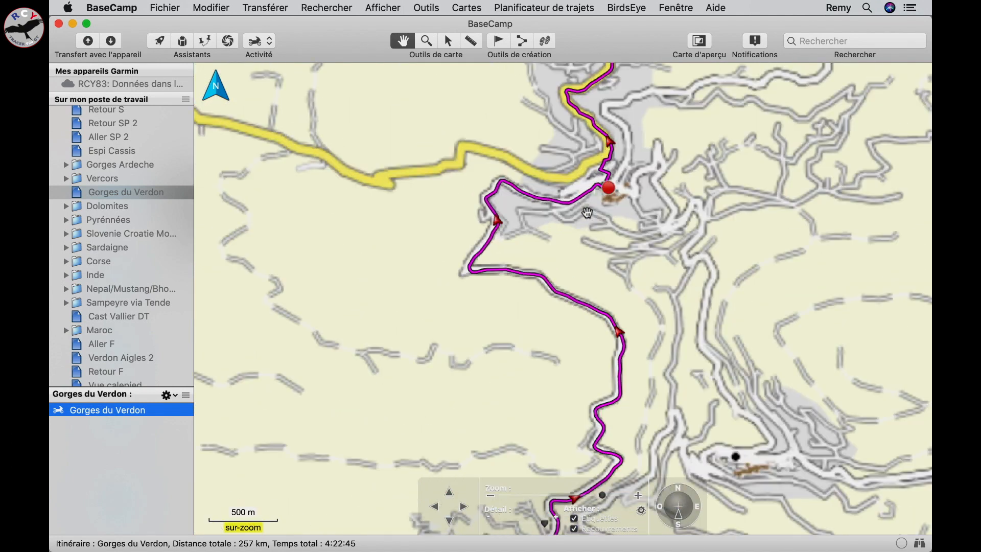
{"action": "scroll", "coordinate": [626, 138], "scroll_direction": "up", "scroll_amount": 5}
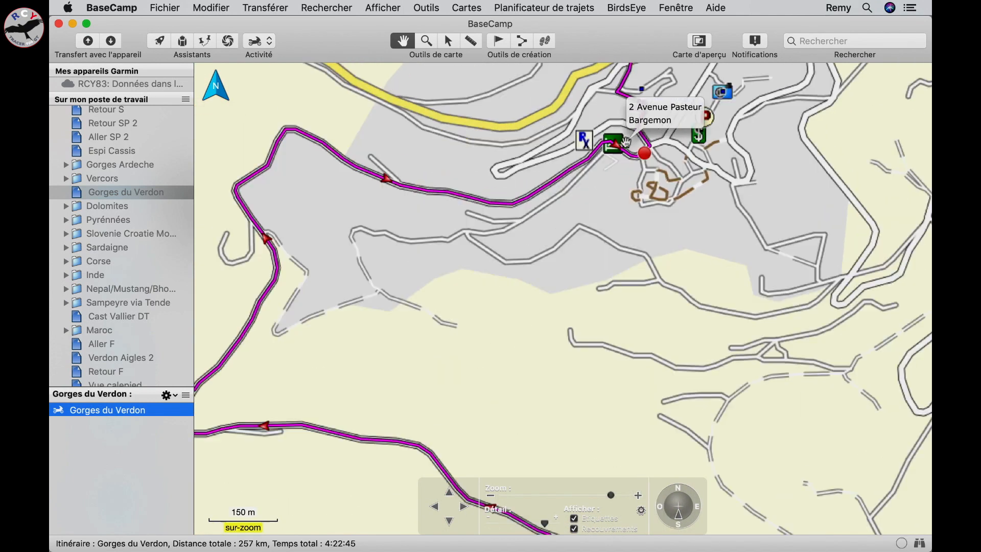
{"action": "left_click_drag", "start_coordinate": [616, 106], "coordinate": [630, 295]}
{"action": "mouse_move", "coordinate": [708, 339]}
{"action": "left_mouse_down"}
{"action": "mouse_move", "coordinate": [690, 324]}
{"action": "mouse_move", "coordinate": [695, 245]}
{"action": "mouse_move", "coordinate": [648, 229]}
{"action": "mouse_move", "coordinate": [703, 149]}
{"action": "left_mouse_up"}
{"action": "mouse_move", "coordinate": [714, 348]}
{"action": "left_mouse_down"}
{"action": "mouse_move", "coordinate": [644, 314]}
{"action": "mouse_move", "coordinate": [371, 412]}
{"action": "mouse_move", "coordinate": [533, 310]}
{"action": "mouse_move", "coordinate": [572, 236]}
{"action": "mouse_move", "coordinate": [662, 177]}
{"action": "left_mouse_up"}
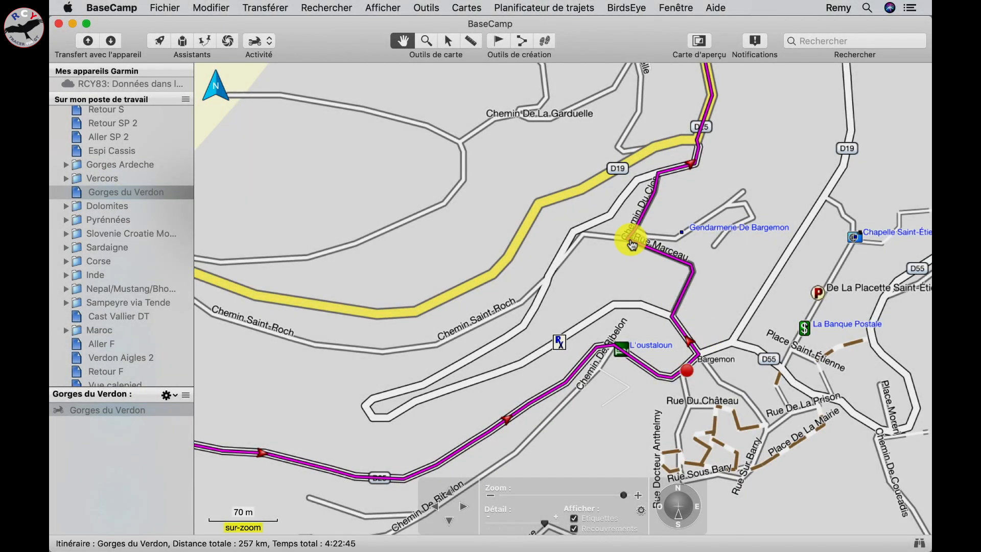
{"action": "mouse_move", "coordinate": [632, 245]}
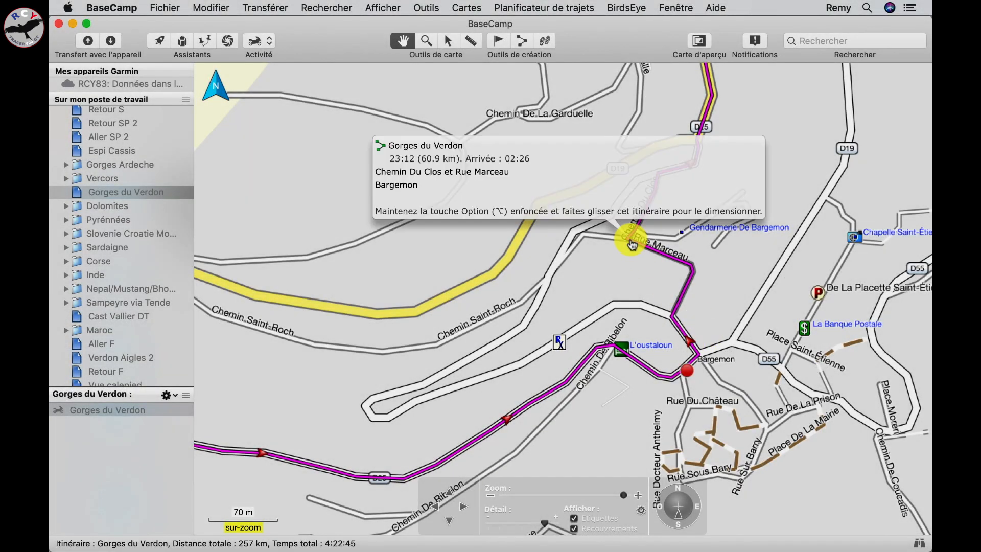
{"action": "left_click_drag", "start_coordinate": [632, 245], "coordinate": [371, 413]}
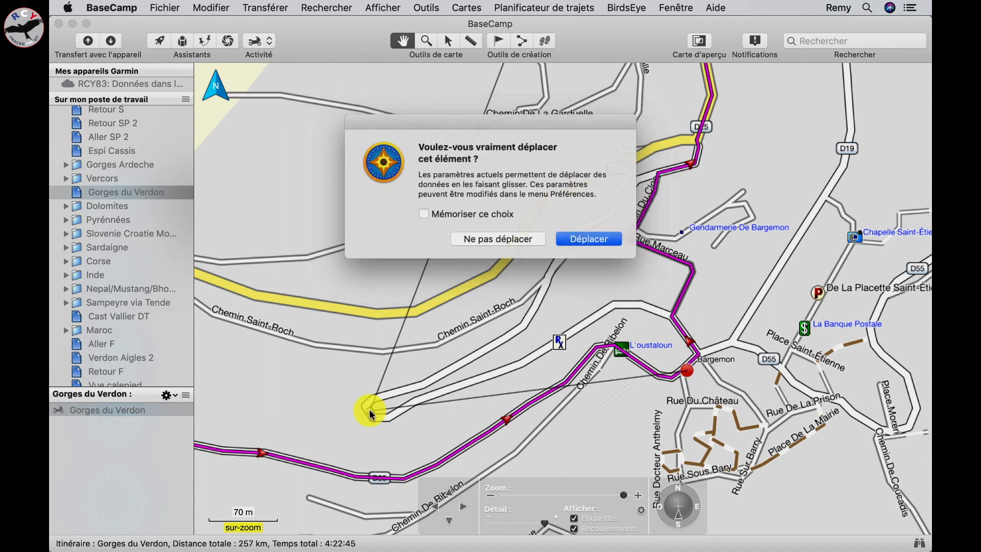
{"action": "key", "text": "Return"}
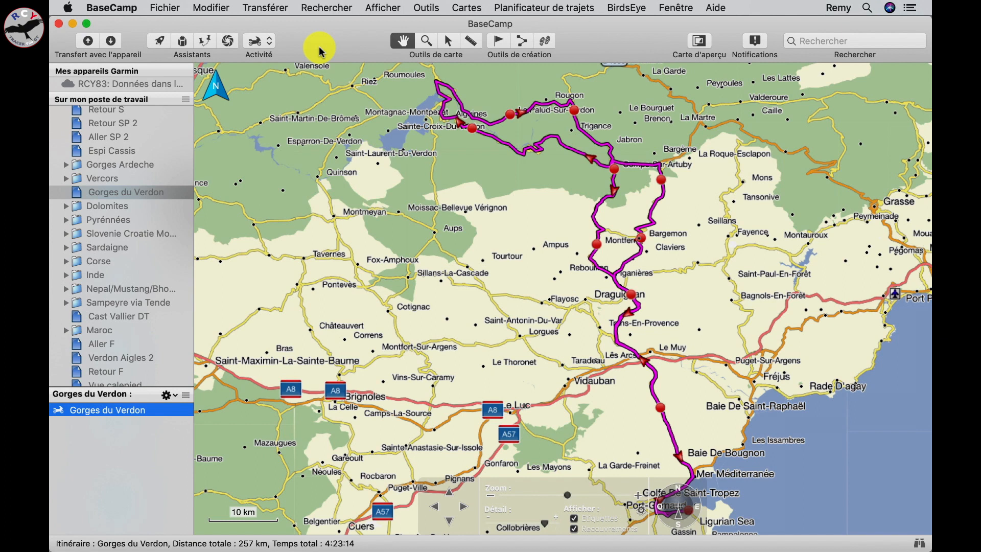
- Toggle avoidance of narrow tracks (Pistes étroites) in the Moto route-definition preferences
{"action": "left_click", "coordinate": [113, 8]}
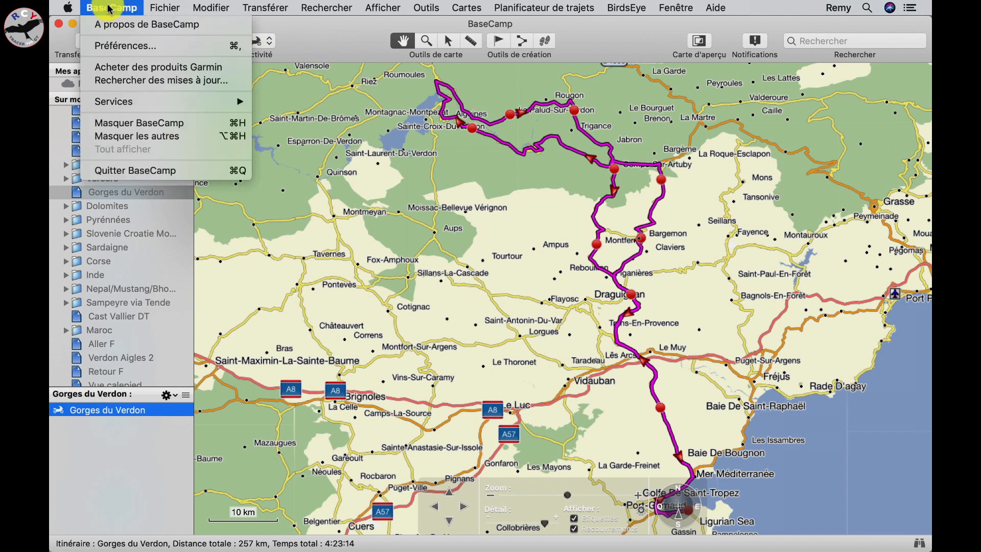
{"action": "left_click", "coordinate": [119, 46]}
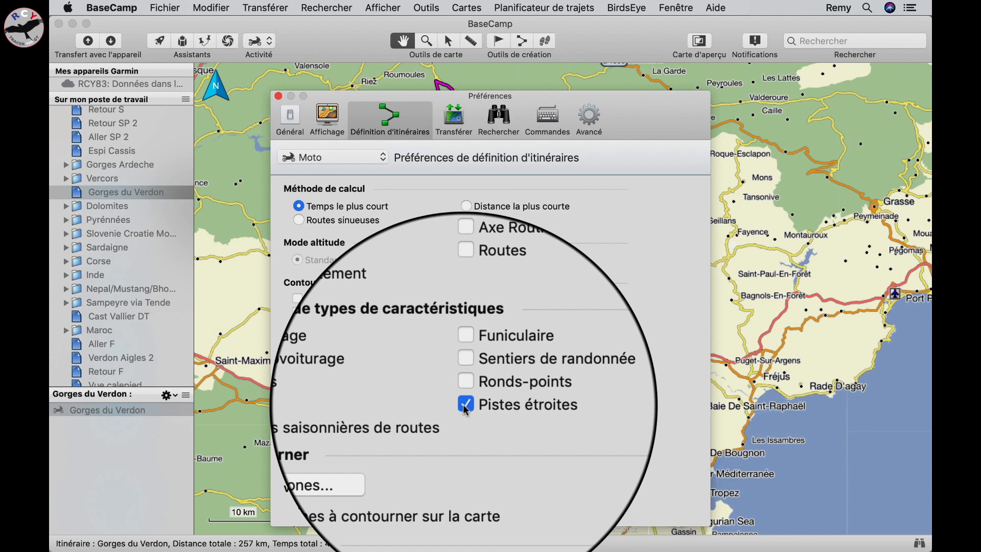
{"action": "left_click", "coordinate": [465, 405]}
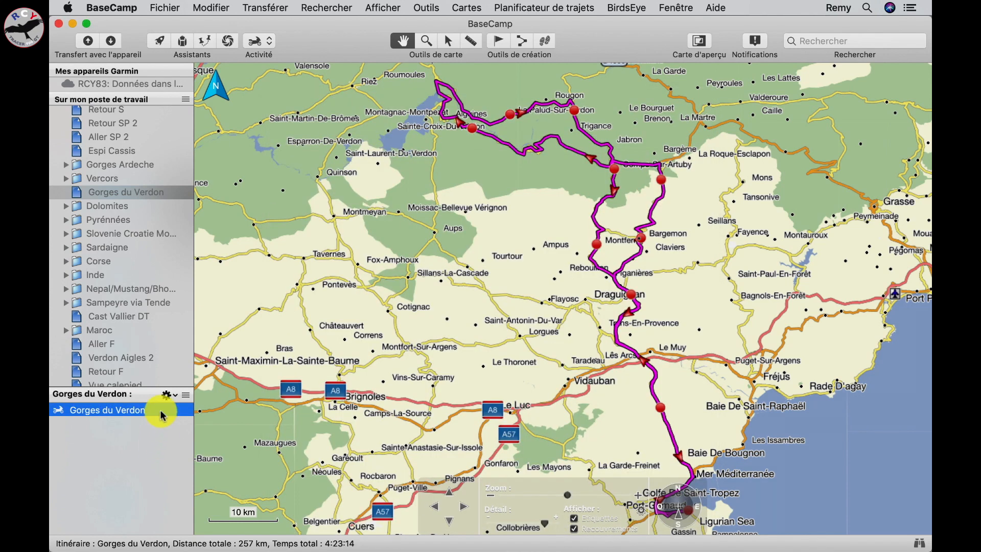
- Open the Gorges du Verdon route's details and show the entire route on the map
{"action": "double_click", "coordinate": [160, 409]}
{"action": "left_click", "coordinate": [247, 484]}
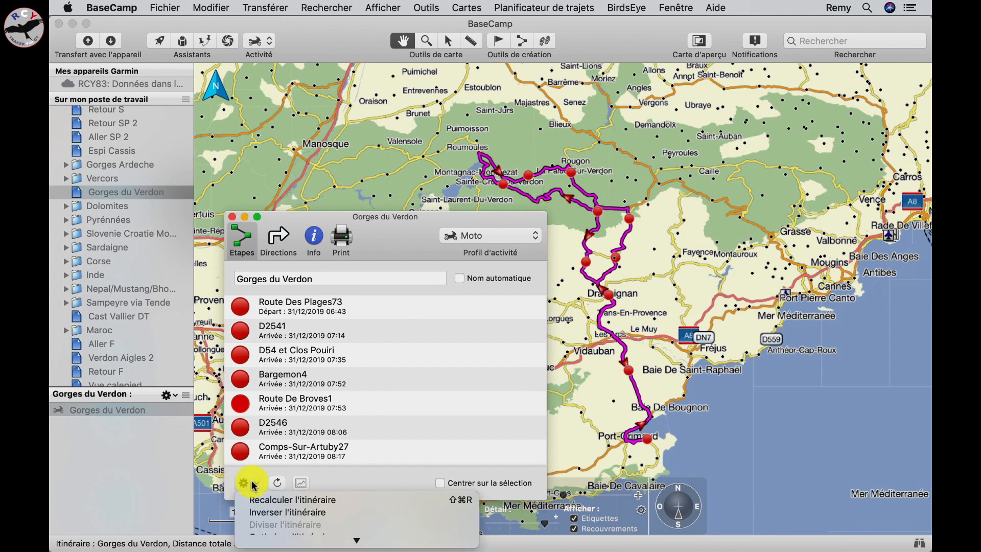
{"action": "mouse_move", "coordinate": [279, 543]}
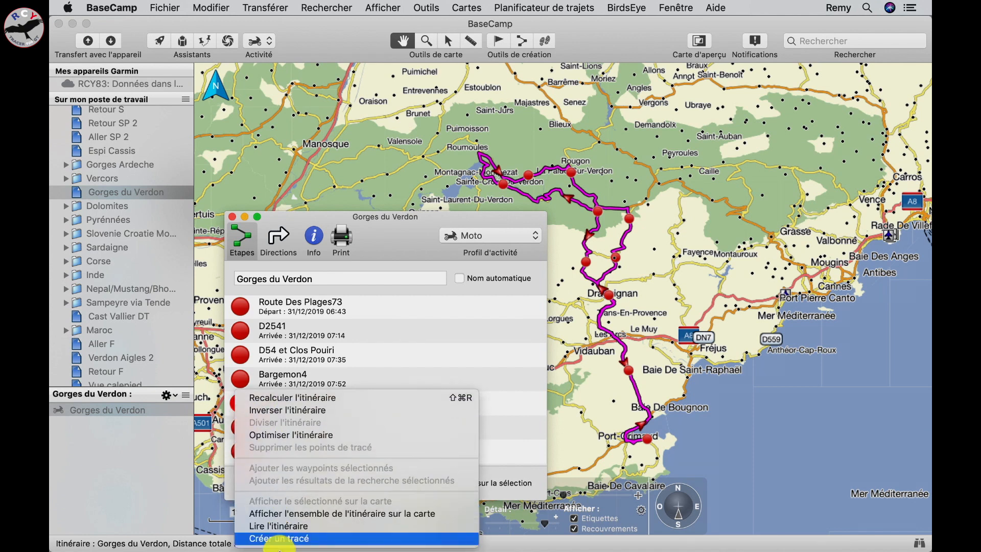
{"action": "left_click", "coordinate": [283, 514]}
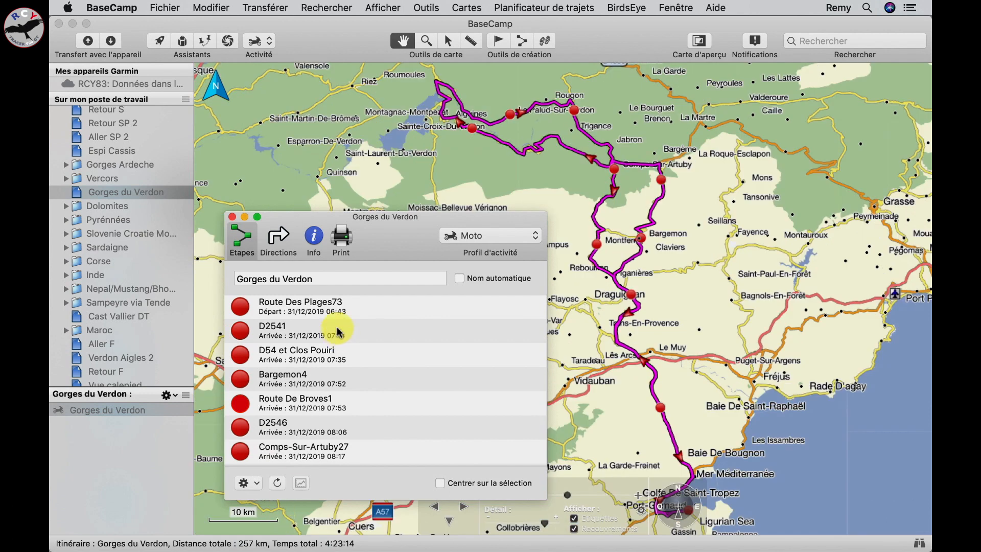
- Set the Gorges du Verdon route's colour to green (Vert) and close the route window
{"action": "left_click", "coordinate": [314, 236]}
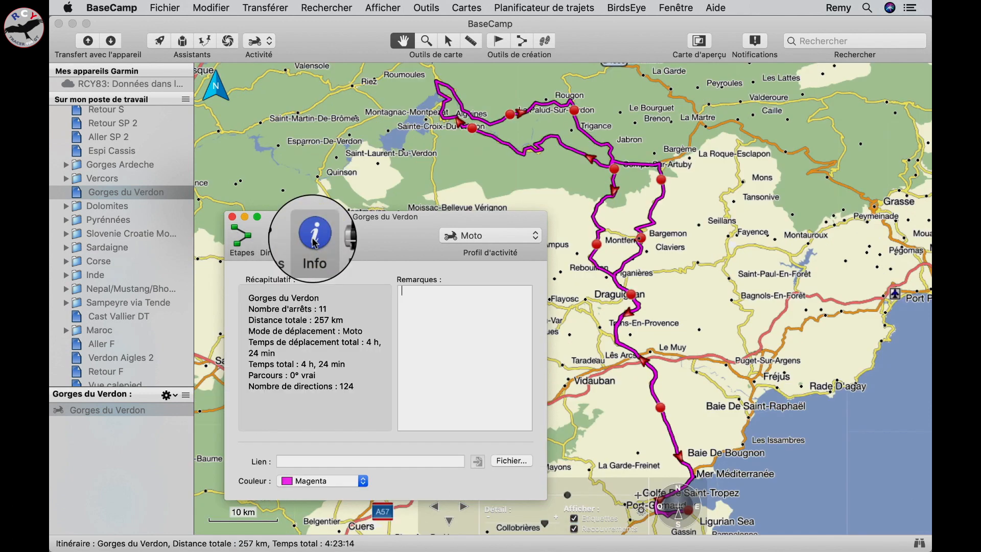
{"action": "left_click", "coordinate": [356, 482]}
{"action": "key", "text": "Up"}
{"action": "key", "text": "Up"}
{"action": "key", "text": "Up"}
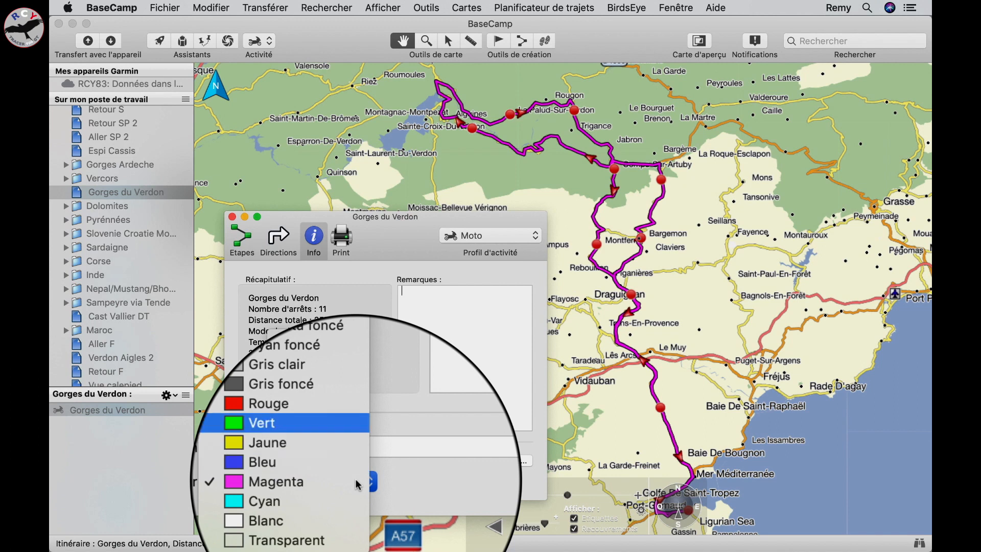
{"action": "left_click", "coordinate": [348, 447]}
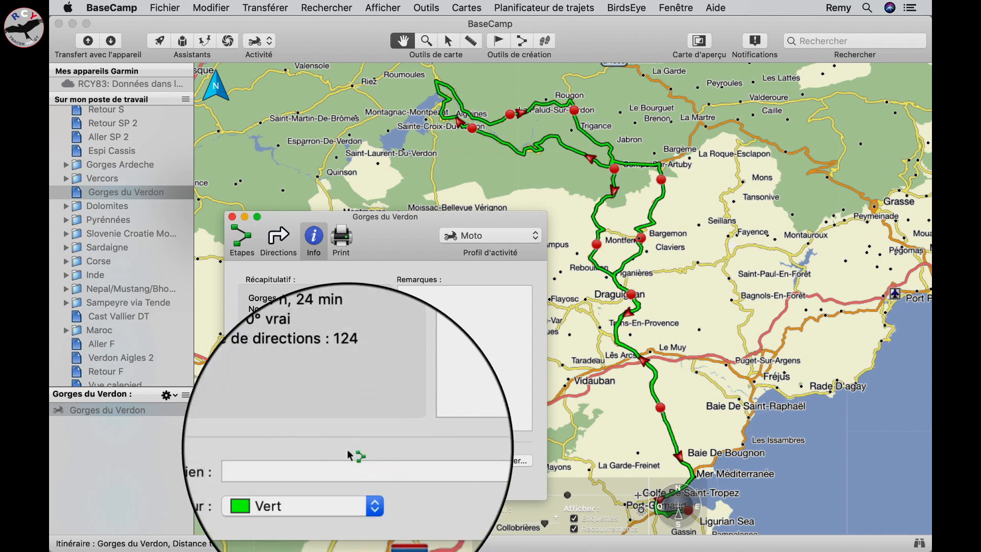
{"action": "left_click", "coordinate": [232, 218]}
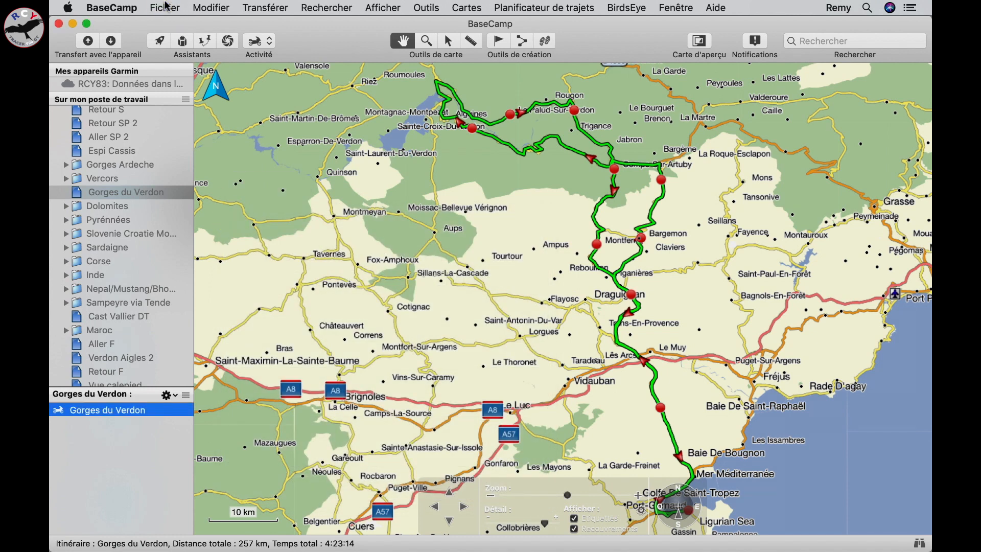
- Export the Gorges du Verdon list to the Bureau folder as Gorges du Verdon.GDB, using the GDB format
{"action": "left_click", "coordinate": [165, 7]}
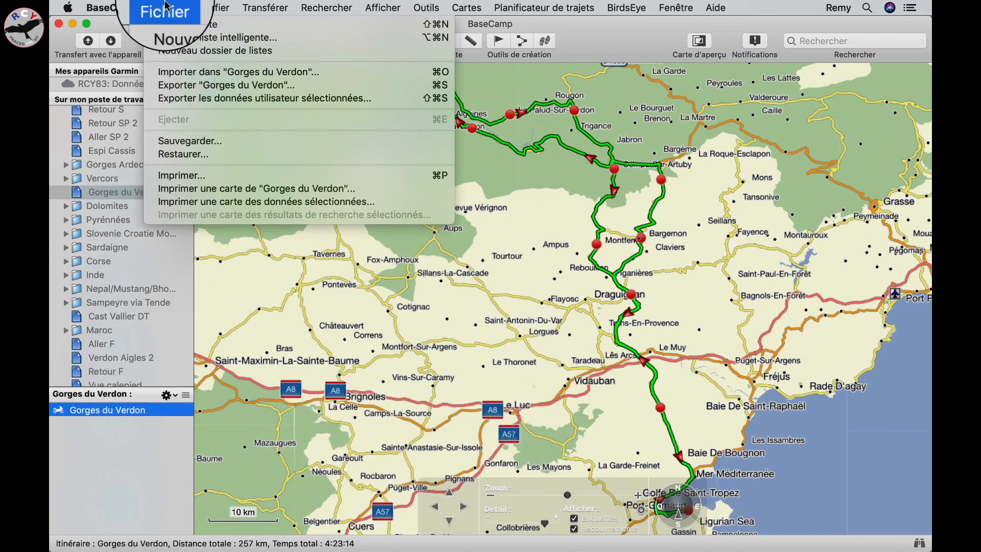
{"action": "left_click", "coordinate": [173, 90]}
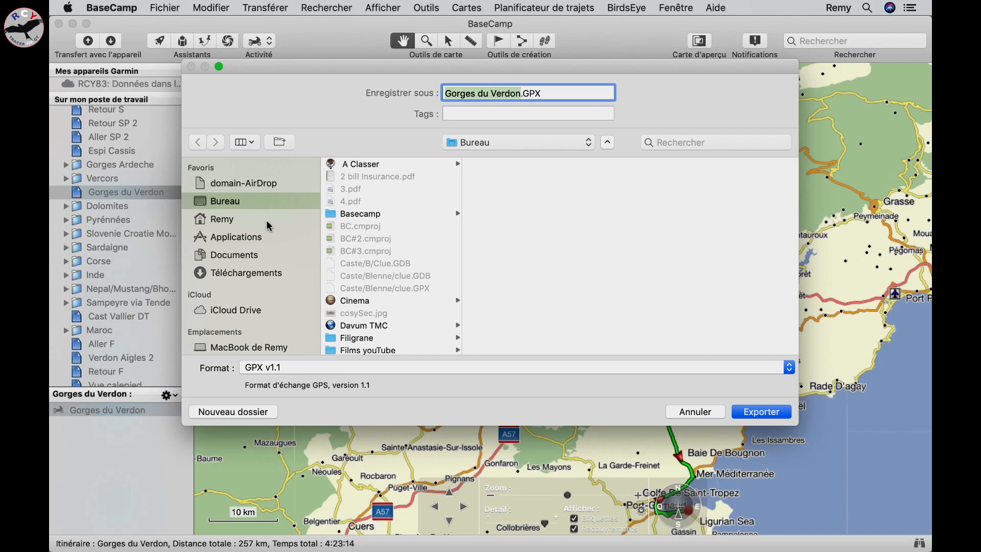
{"action": "left_click", "coordinate": [245, 238]}
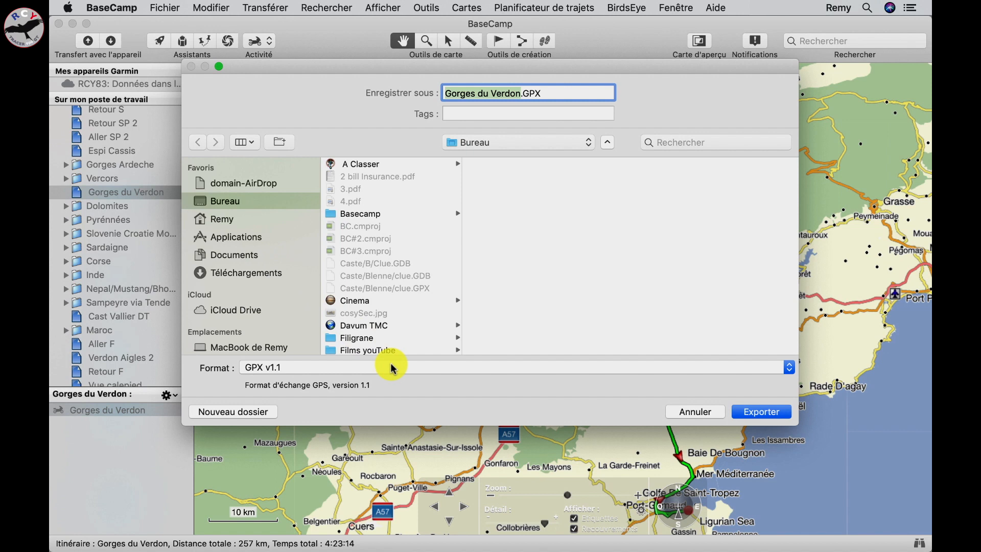
{"action": "left_click", "coordinate": [790, 368]}
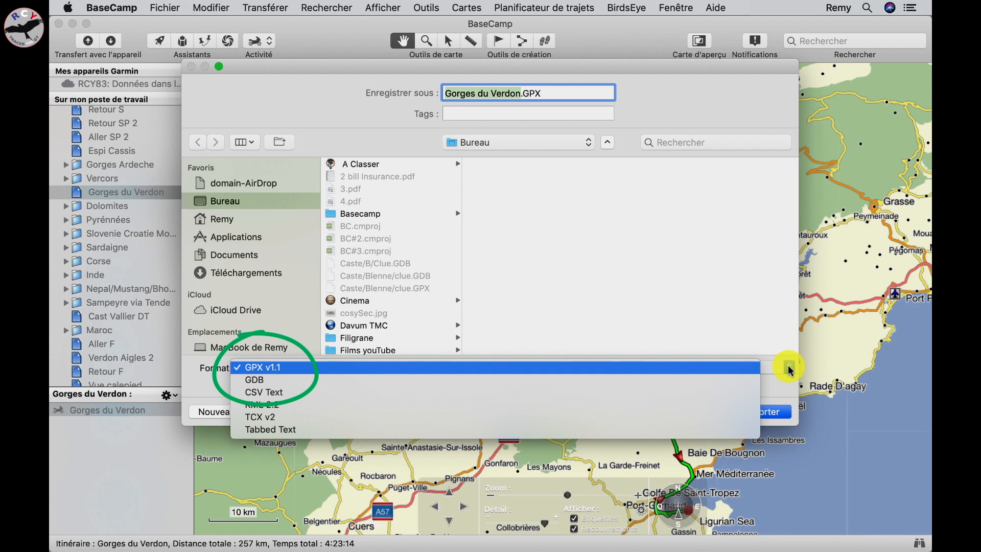
{"action": "left_click", "coordinate": [730, 381]}
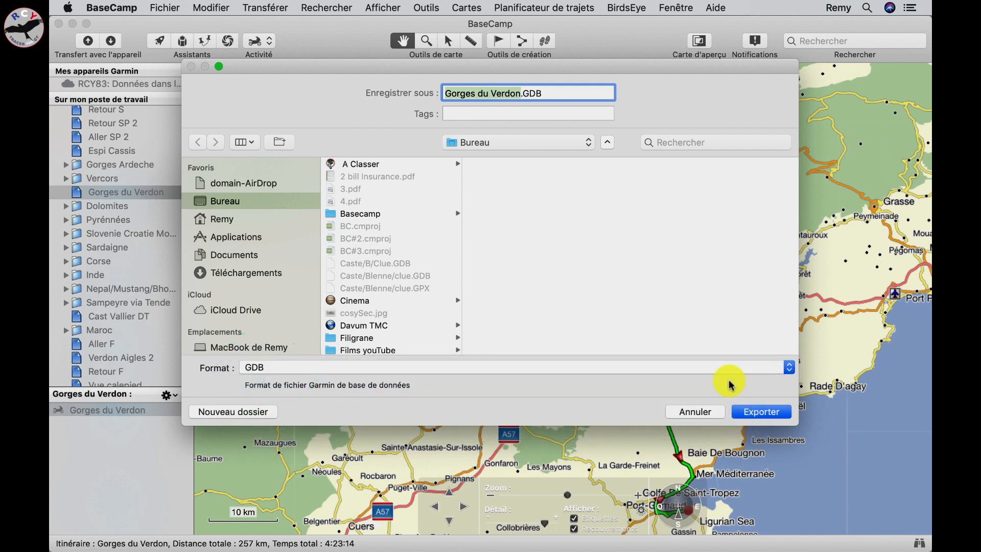
{"action": "left_click", "coordinate": [755, 412]}
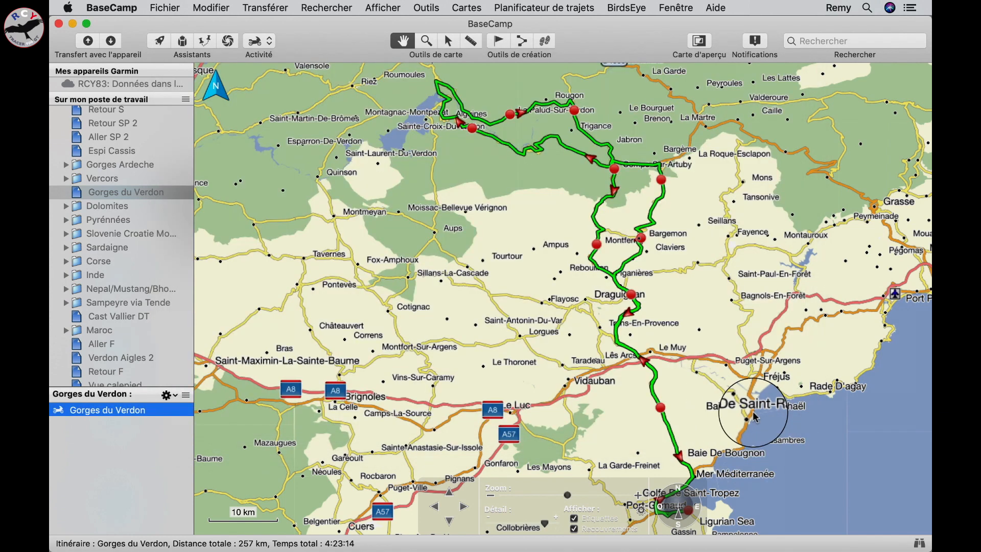
- Select the five Corse itineraries from Hotel la Caravelle through Sampiero Corso1 à Route et Quai Nord1 together
{"action": "left_click", "coordinate": [99, 260]}
{"action": "left_click", "coordinate": [138, 476]}
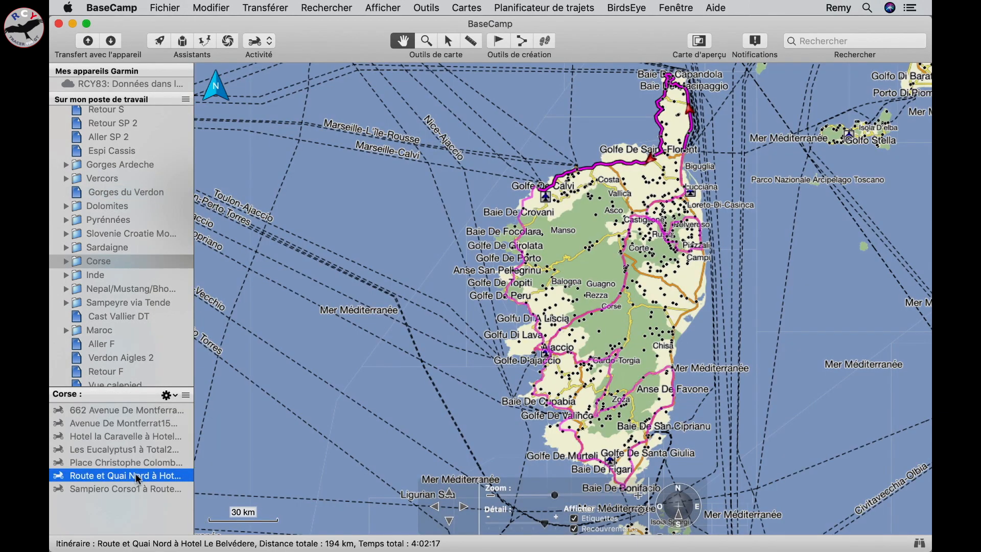
{"action": "left_click", "coordinate": [138, 462], "text": "shift"}
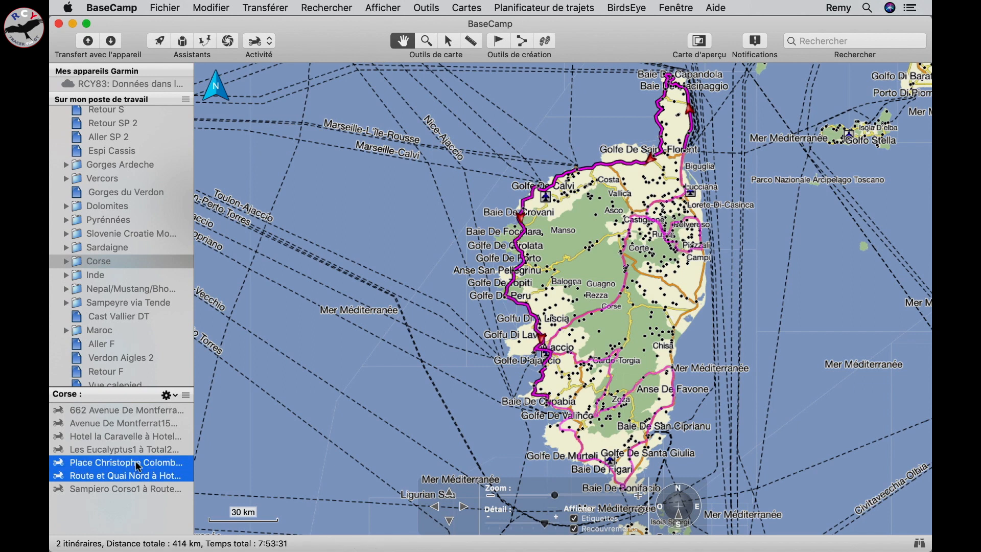
{"action": "left_click", "coordinate": [136, 451], "text": "shift"}
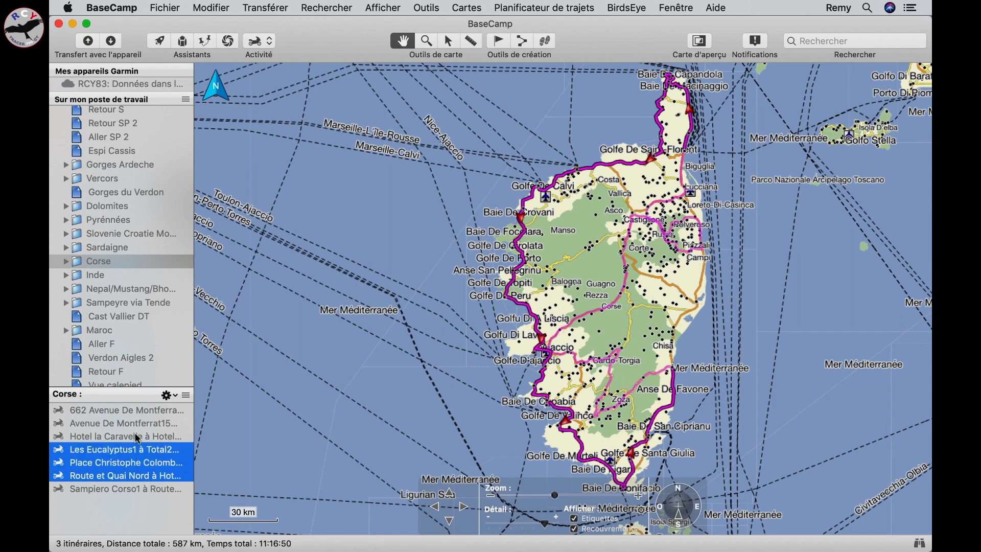
{"action": "left_click", "coordinate": [137, 437], "text": "shift"}
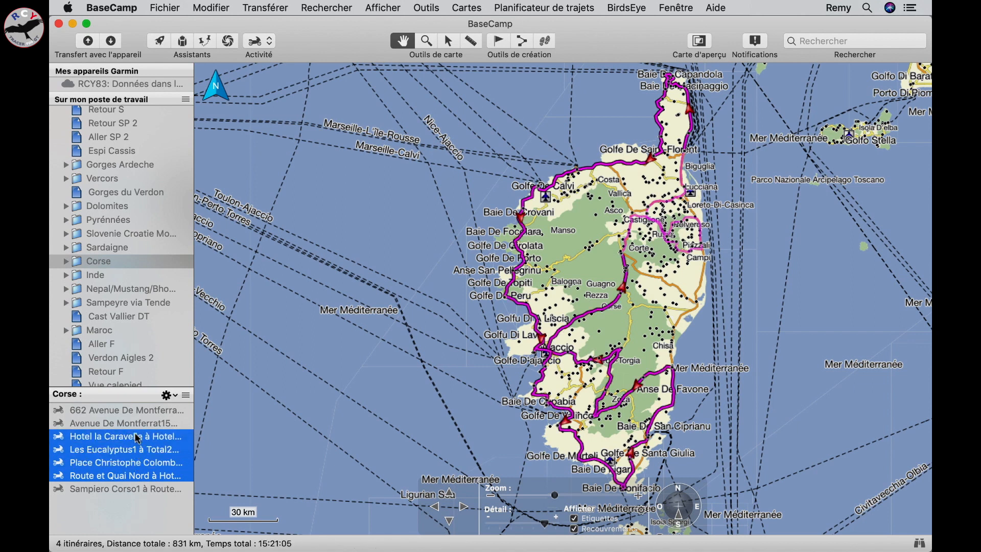
{"action": "left_click", "coordinate": [130, 487], "text": "shift"}
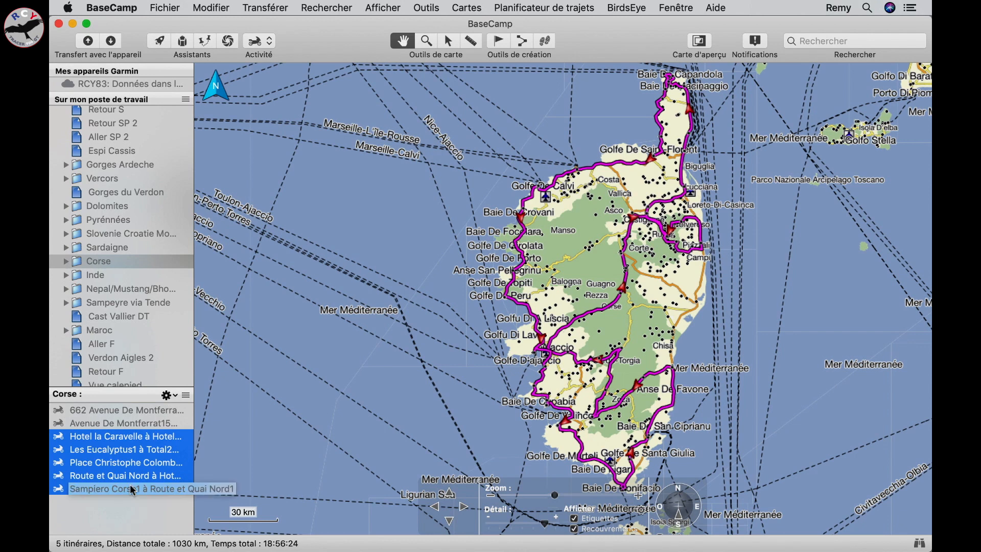